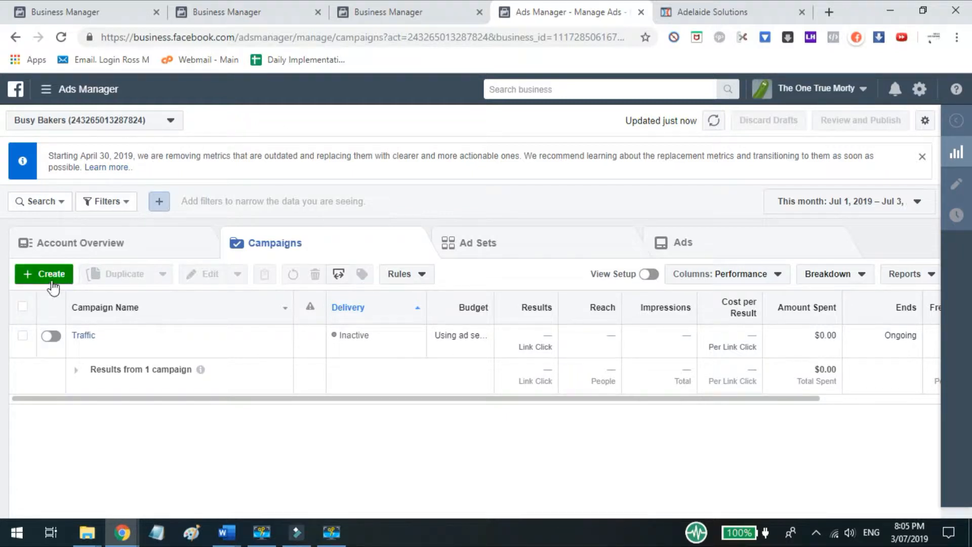
left_click(45, 91)
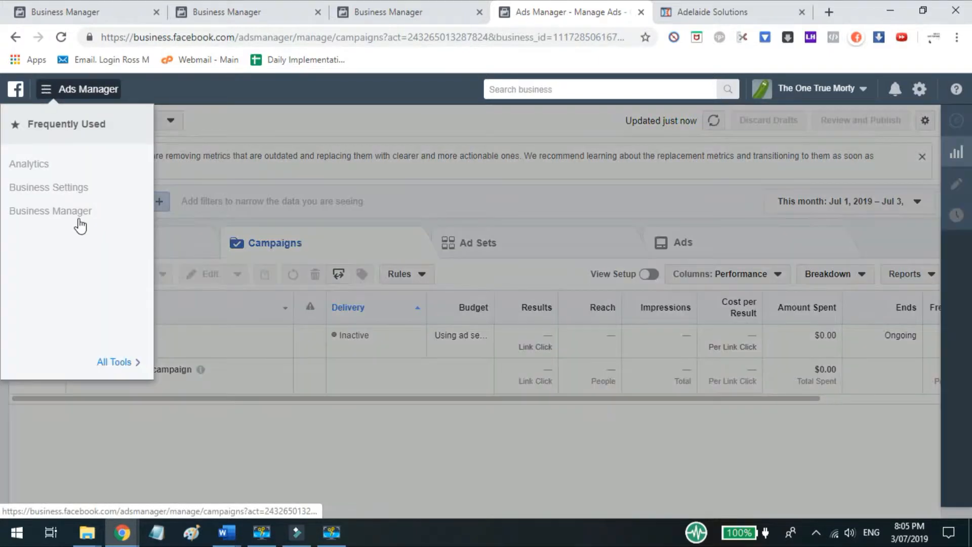
left_click(121, 364)
left_click(534, 261)
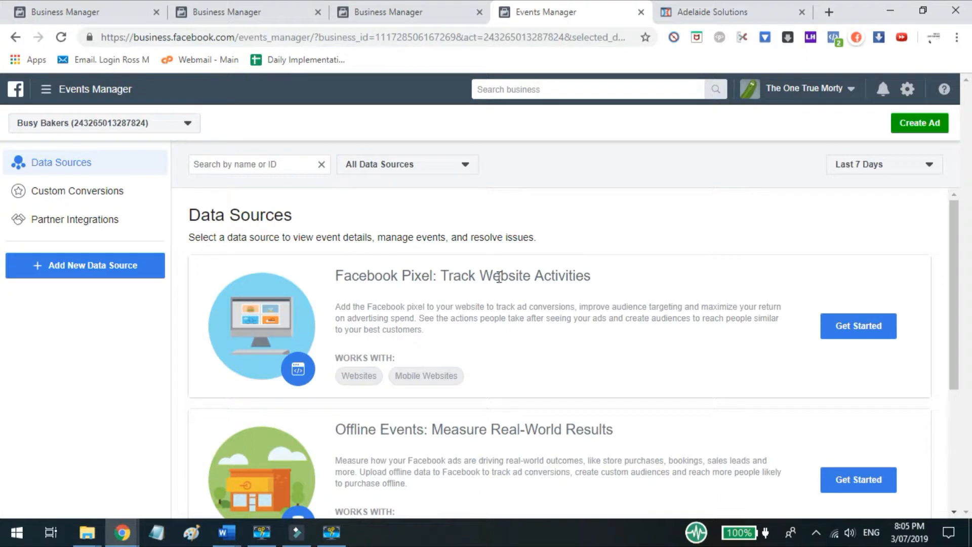
left_click(860, 327)
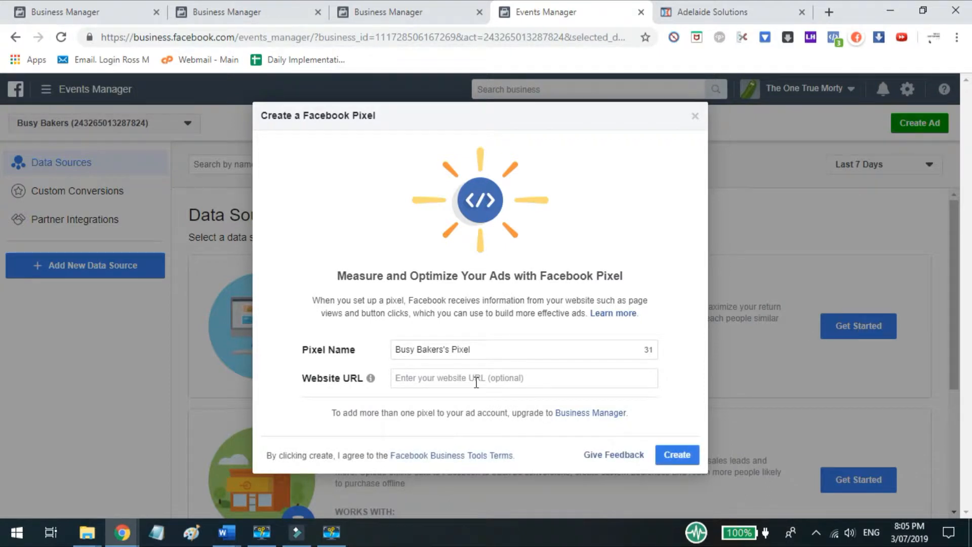
left_click(689, 457)
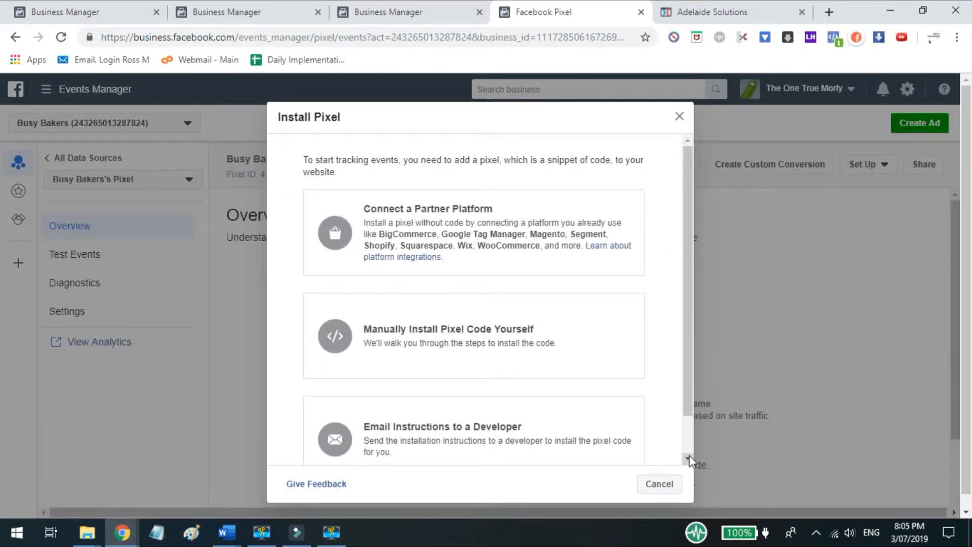
Choose to install the pixel code manually and copy the entire base pixel code to the clipboard
left_click(491, 344)
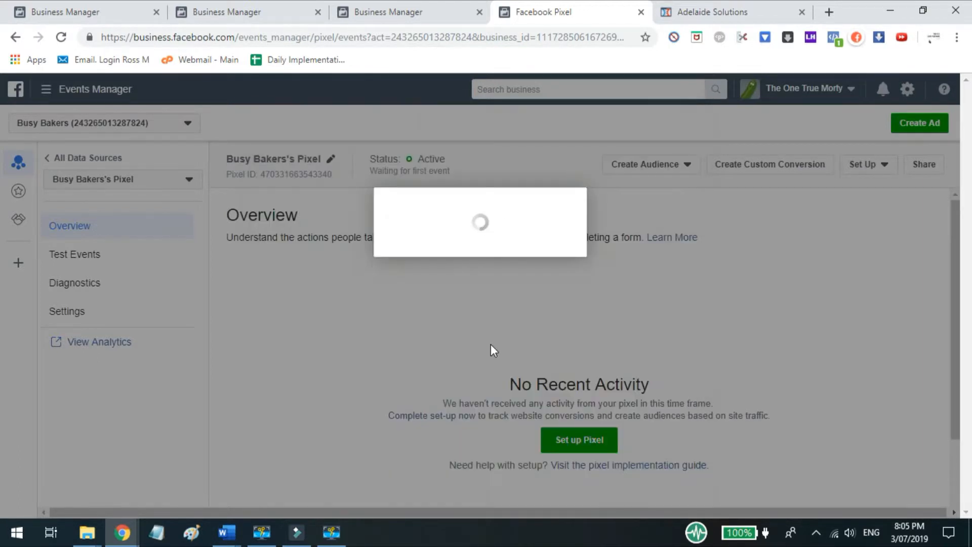
left_click_drag(700, 231, 700, 231)
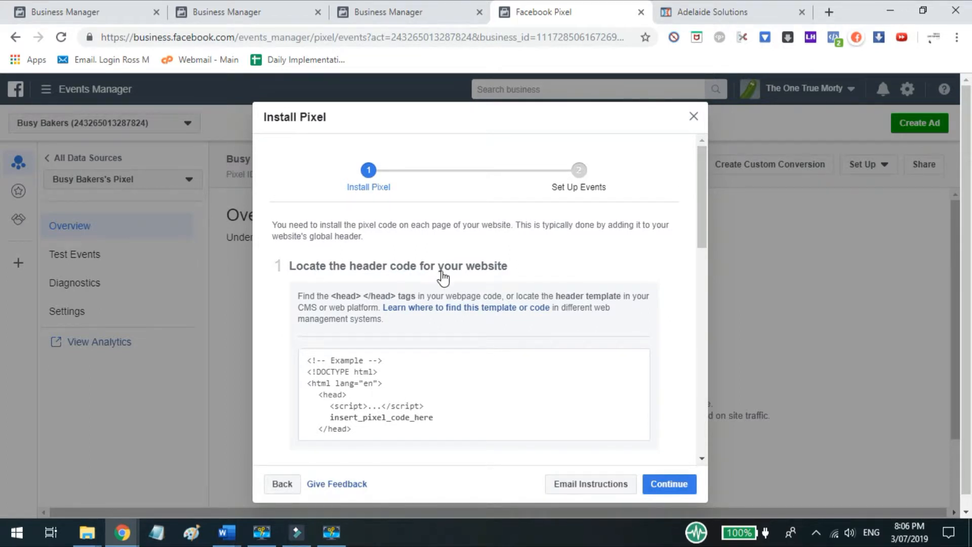
left_click_drag(700, 193, 704, 283)
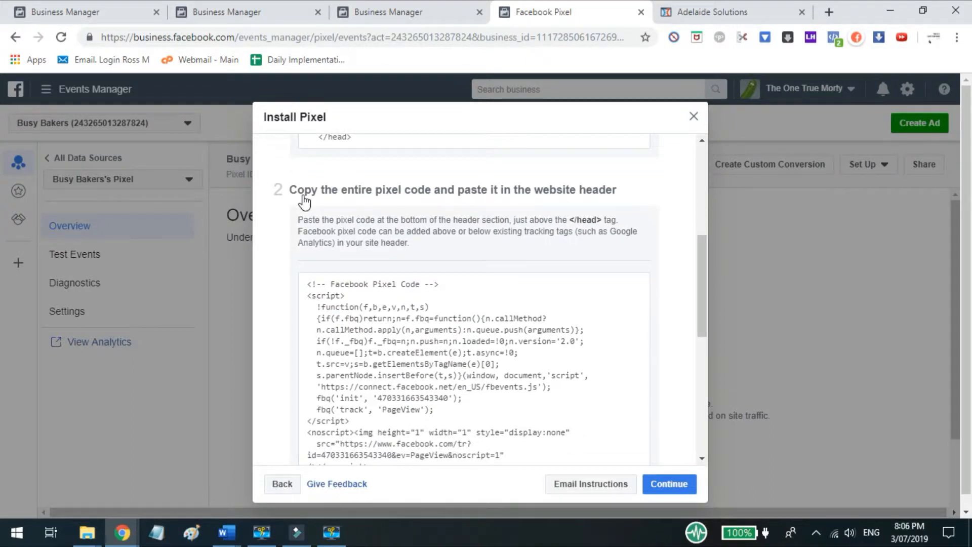
mouse_move(481, 327)
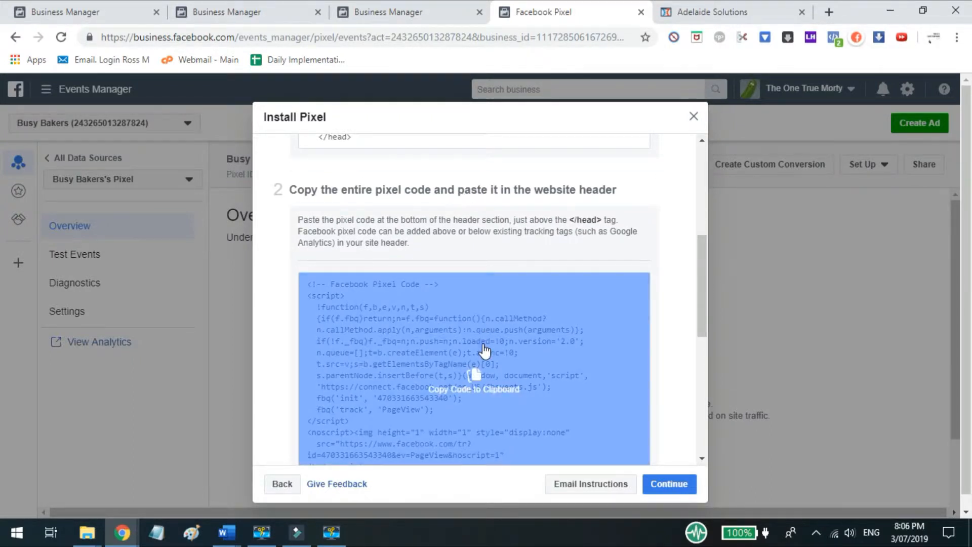
left_click(485, 350)
Switch to the ClickFunnels page editor and paste the Facebook pixel code into the Adelaide Solutions page's header tracking code
left_click(713, 21)
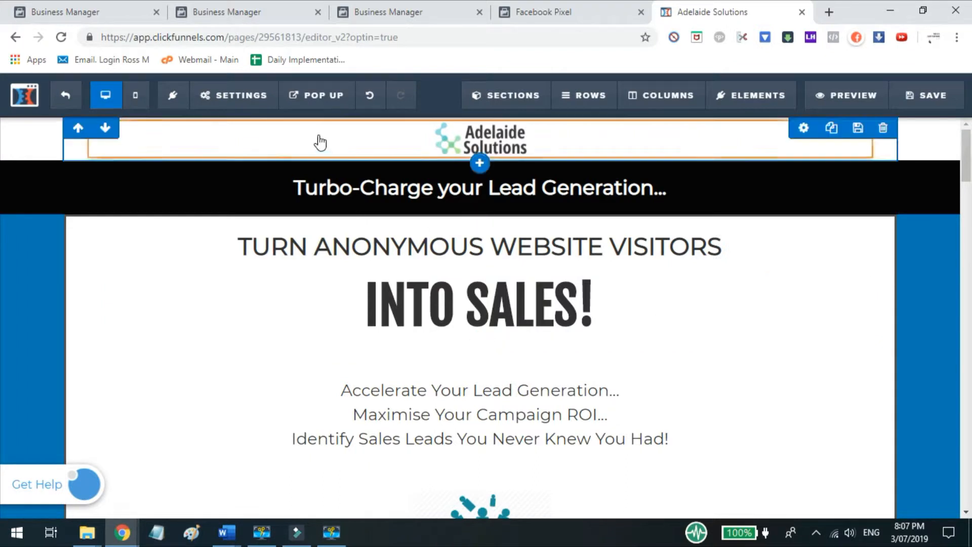
left_click(247, 99)
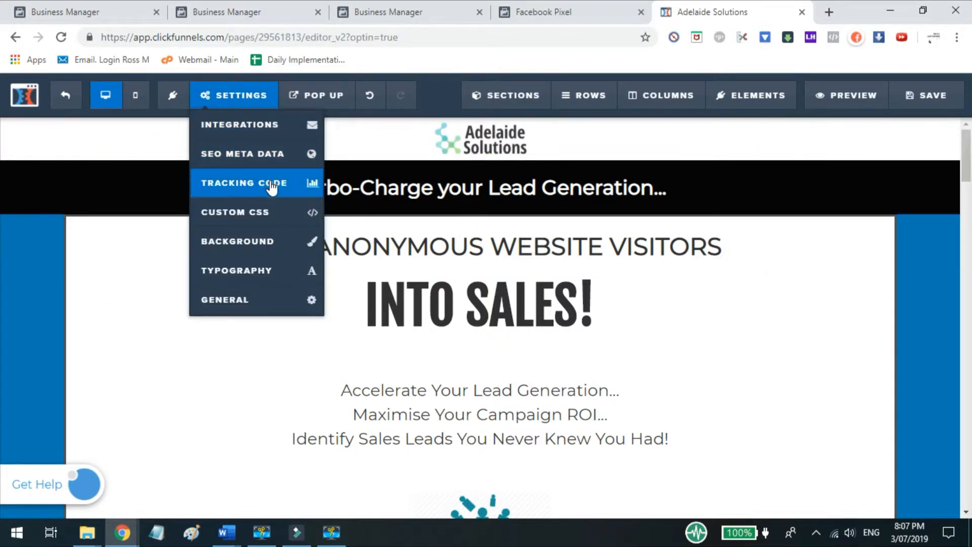
left_click(273, 184)
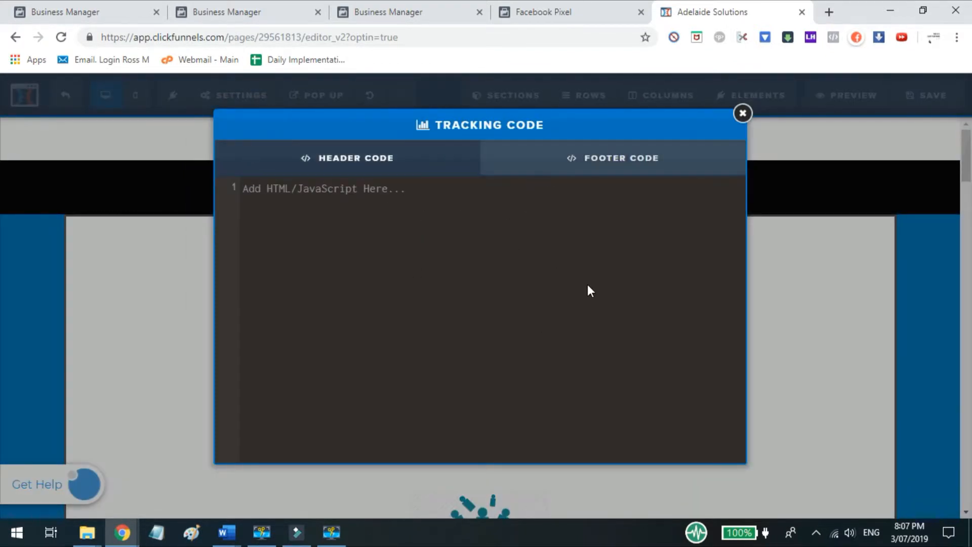
left_click(397, 201)
key("ctrl+v")
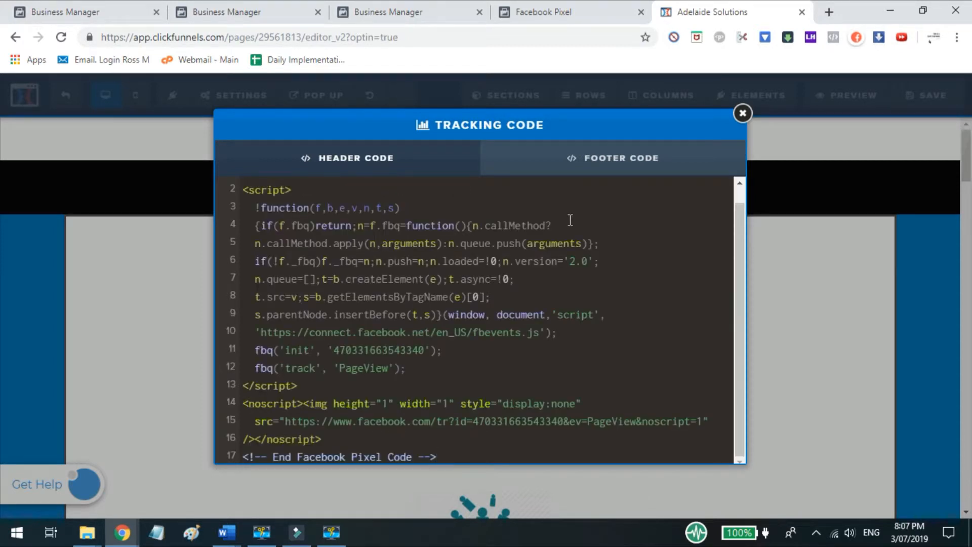
right_click(604, 233)
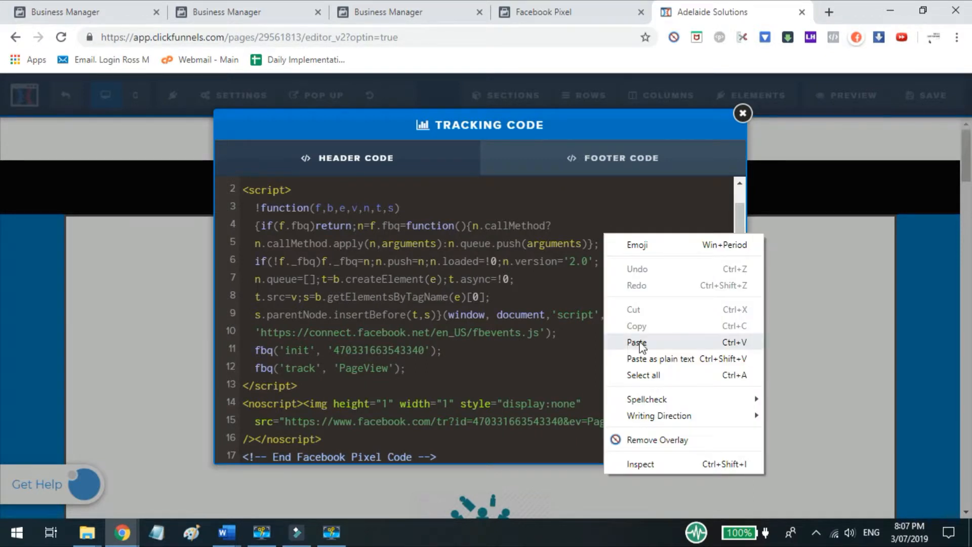
left_click(596, 211)
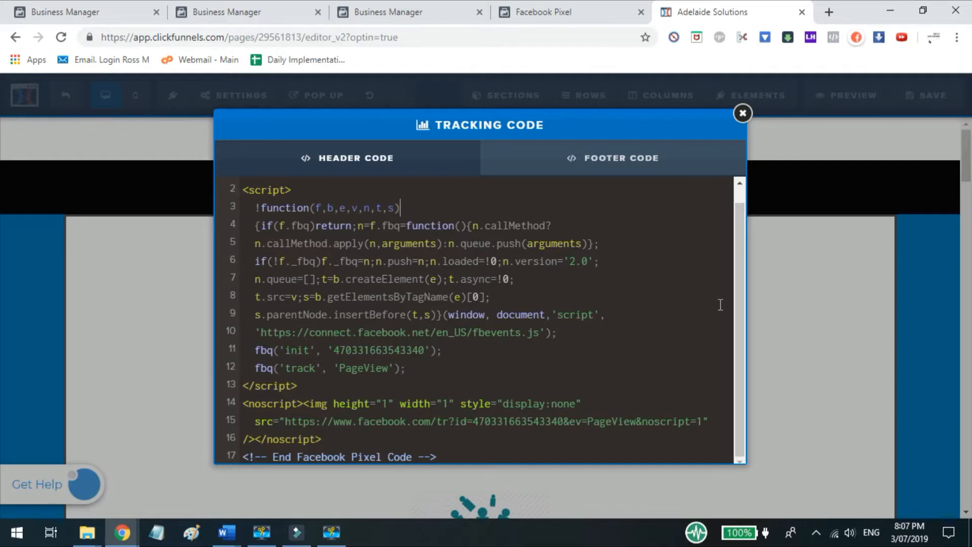
left_click(829, 305)
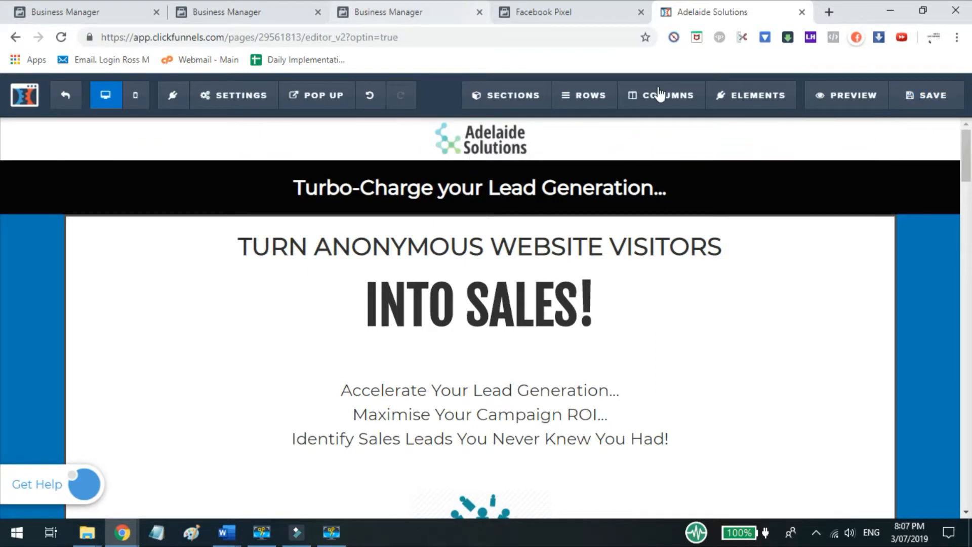
Return to the Facebook pixel installation, continue to event setup and choose to install the event code manually
left_click(583, 14)
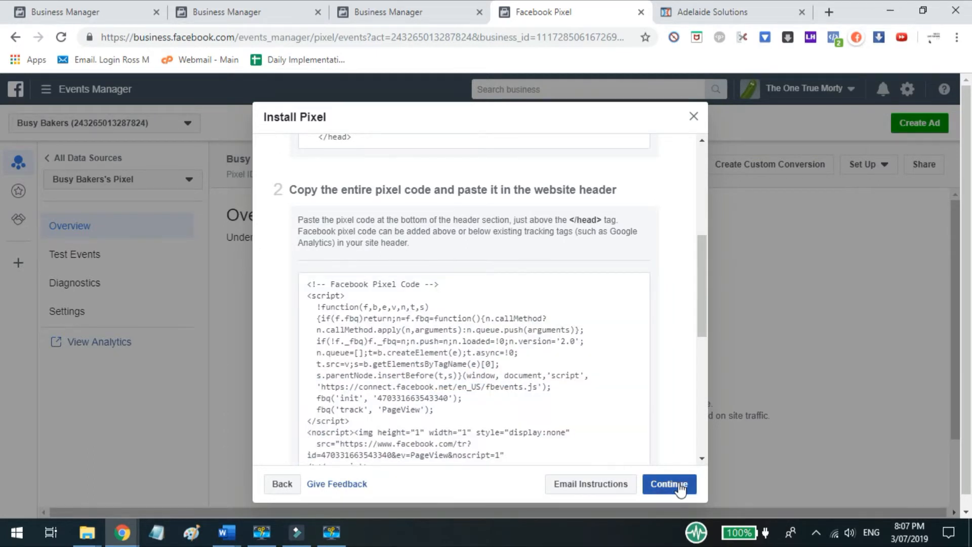
left_click(679, 485)
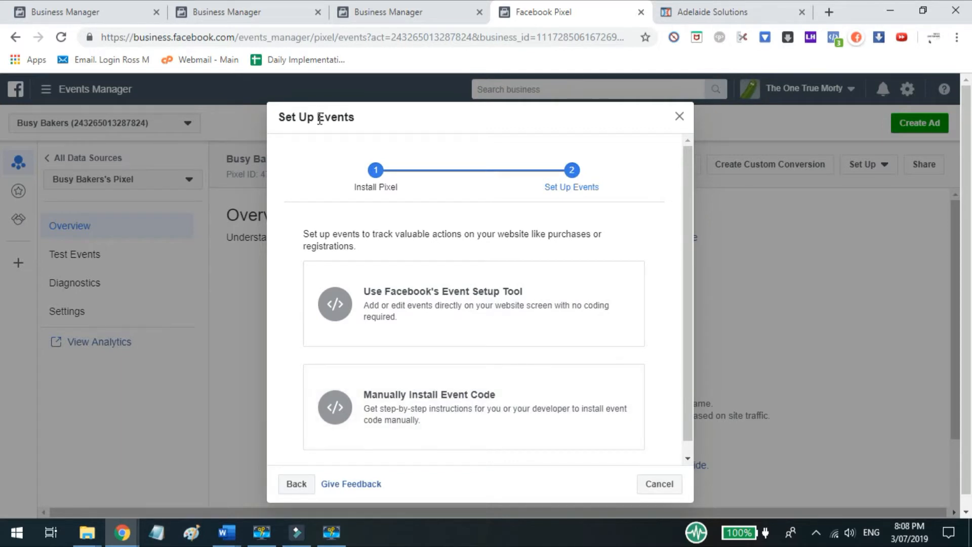
scroll(691, 233, "down", 1)
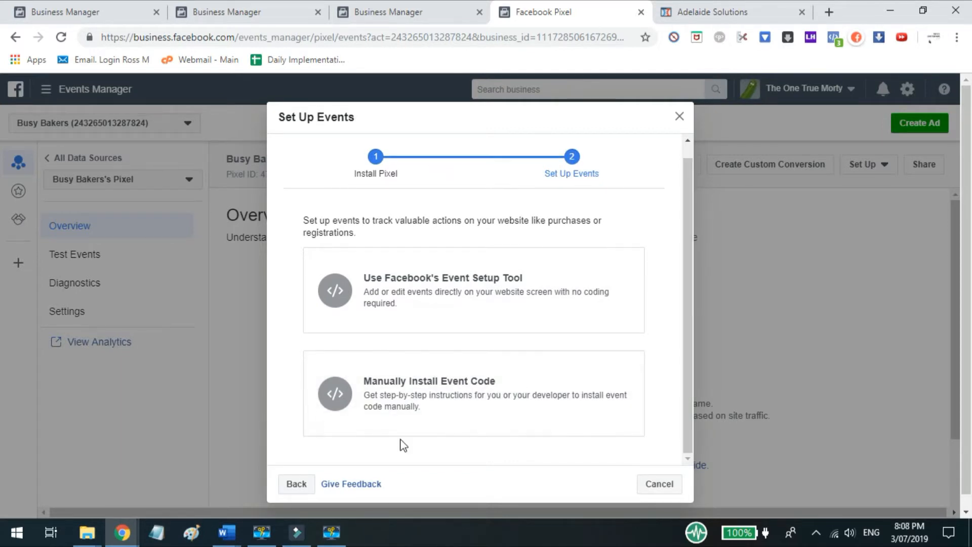
left_click(477, 423)
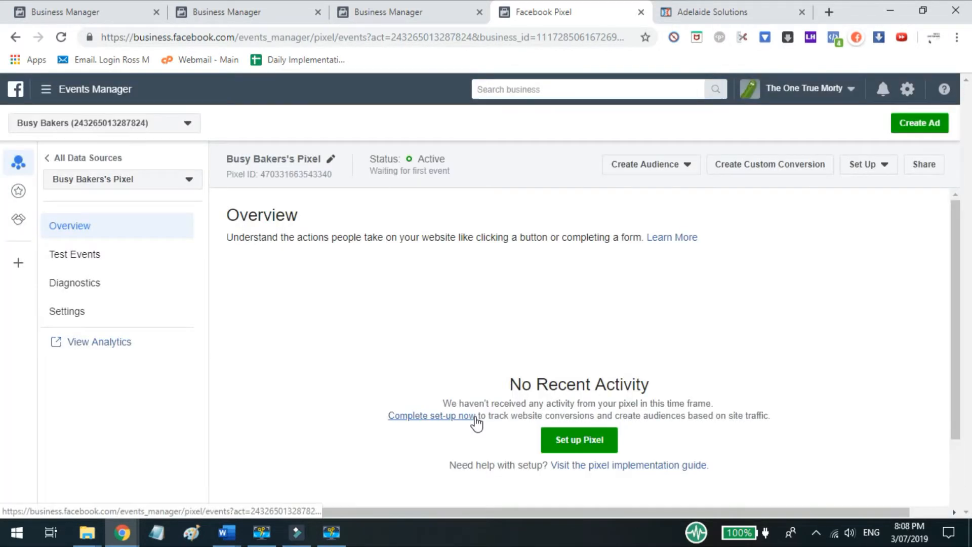
left_click(477, 416)
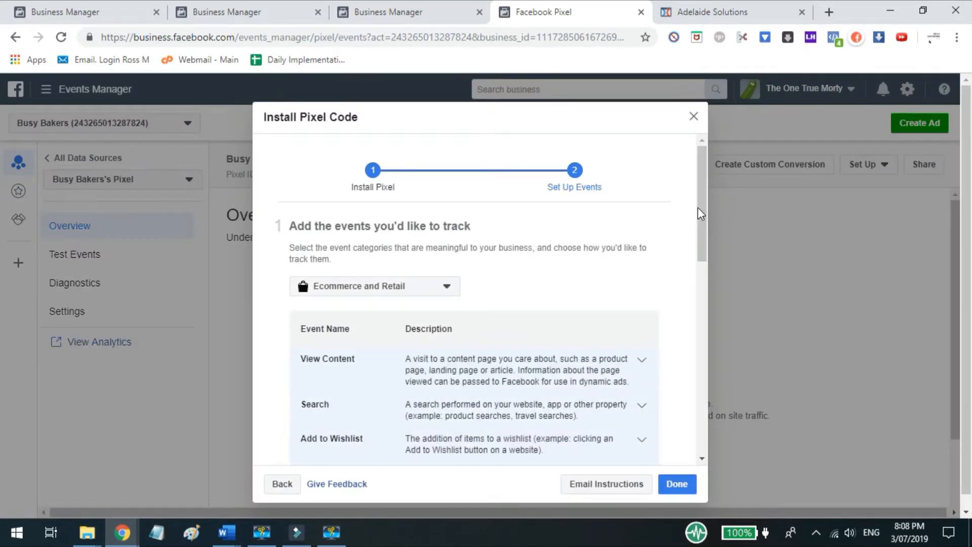
Expand the View Content event under Ecommerce and Retail and copy its page-load event code
scroll(702, 222, "down", 1)
left_click(383, 229)
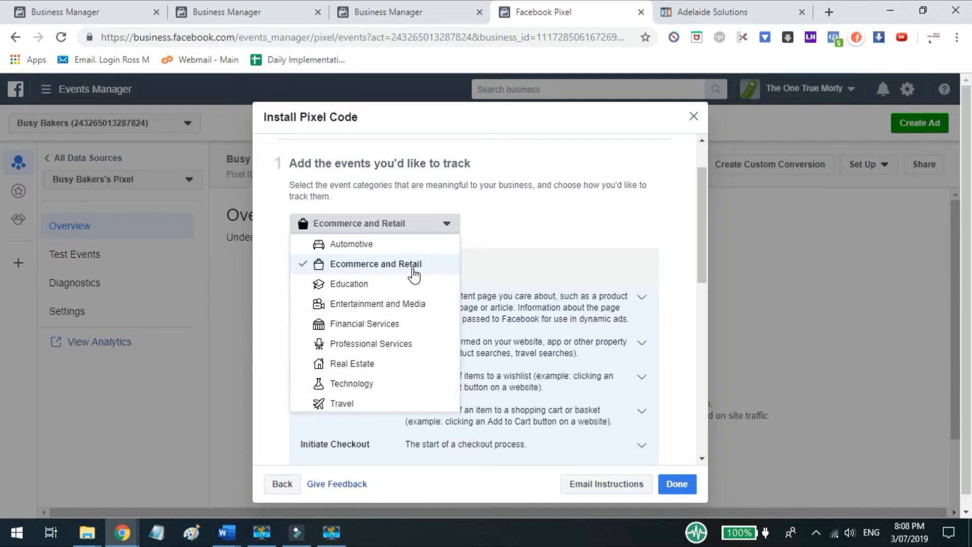
left_click(478, 264)
scroll(699, 233, "down", 1)
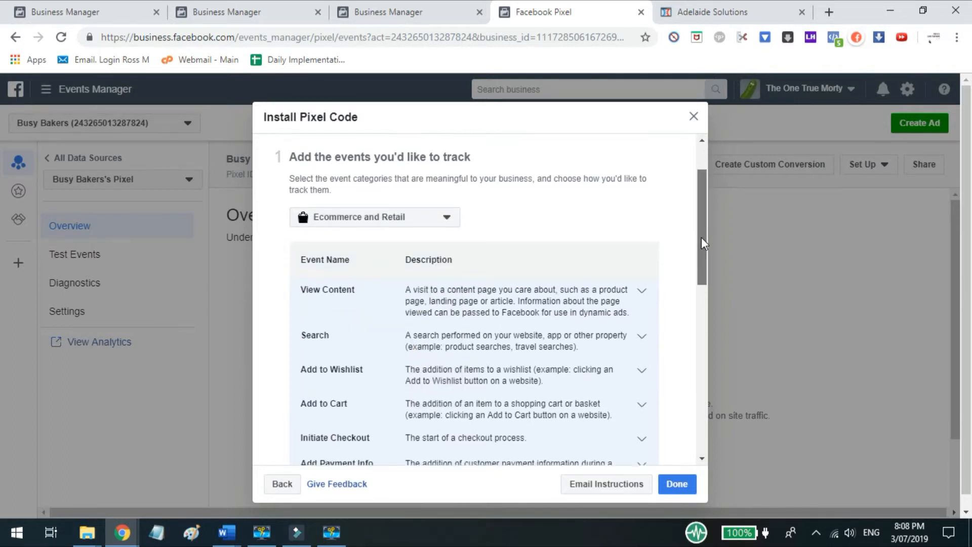
left_click(469, 279)
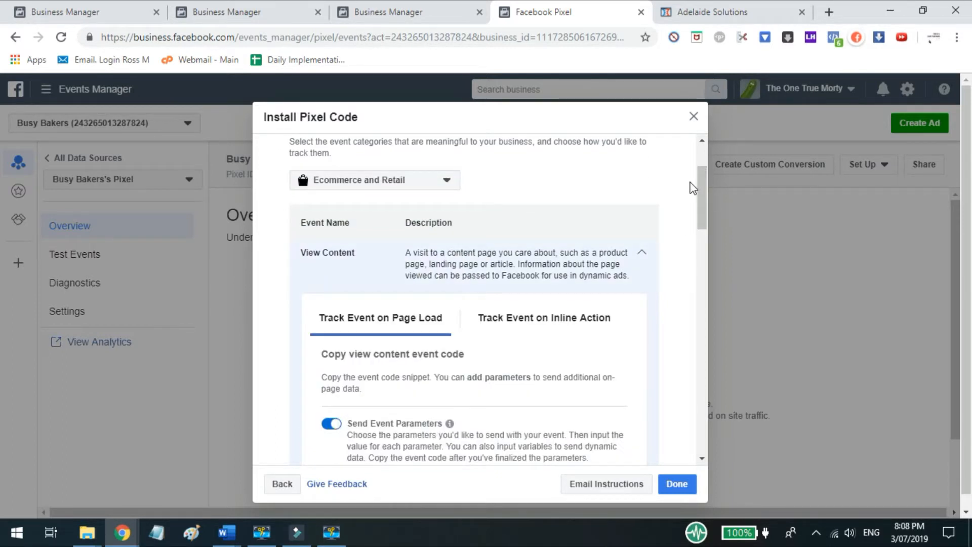
left_click_drag(702, 187, 704, 267)
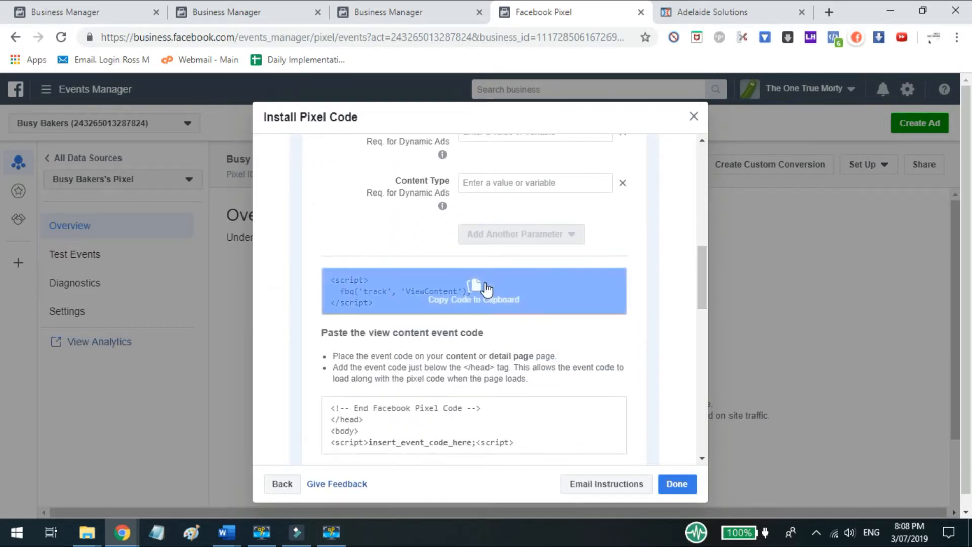
left_click(512, 297)
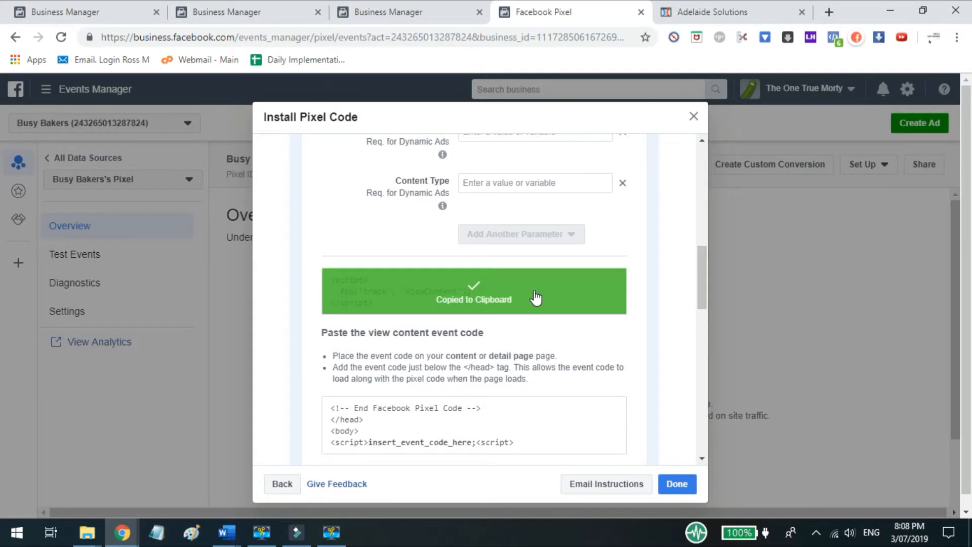
Switch to the ClickFunnels page editor and paste the ViewContent event code into the page's footer tracking code
left_click(722, 12)
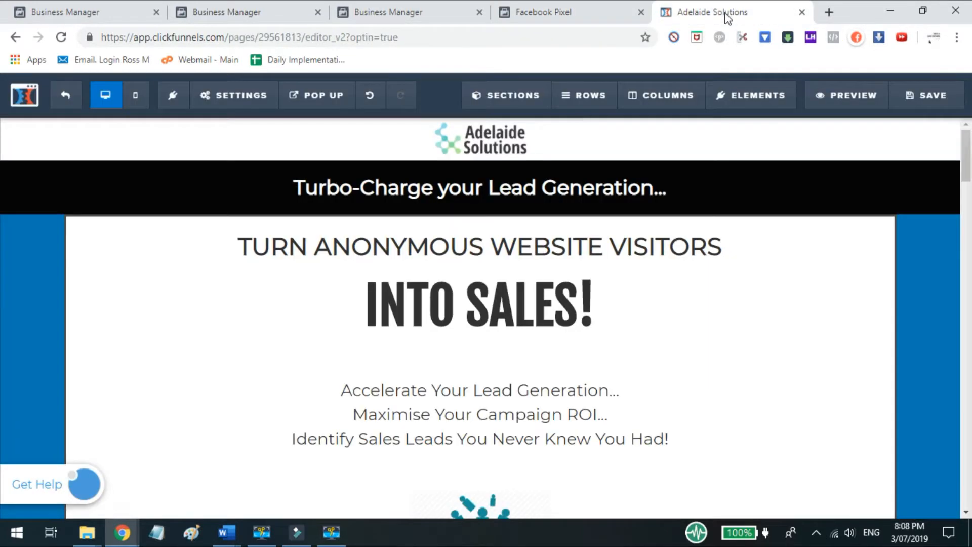
mouse_move(233, 96)
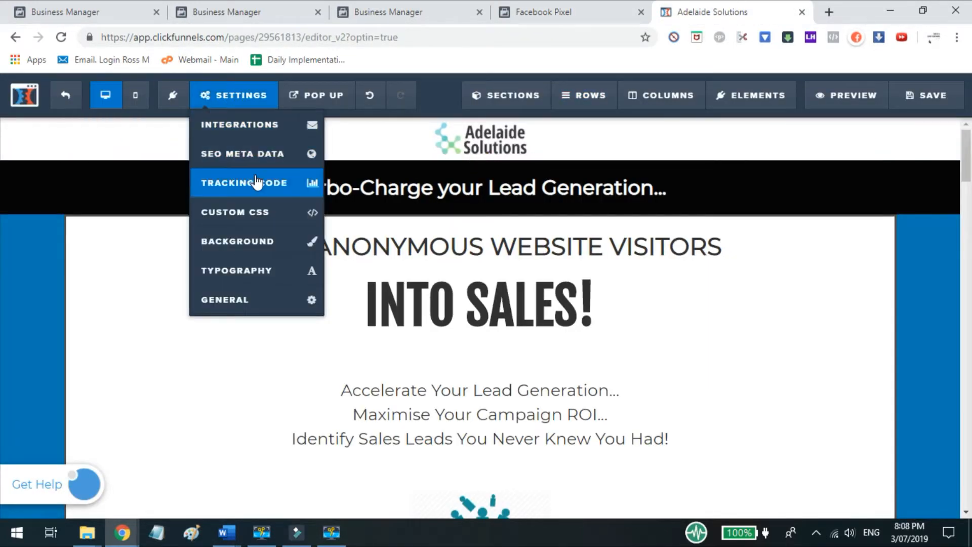
left_click(289, 191)
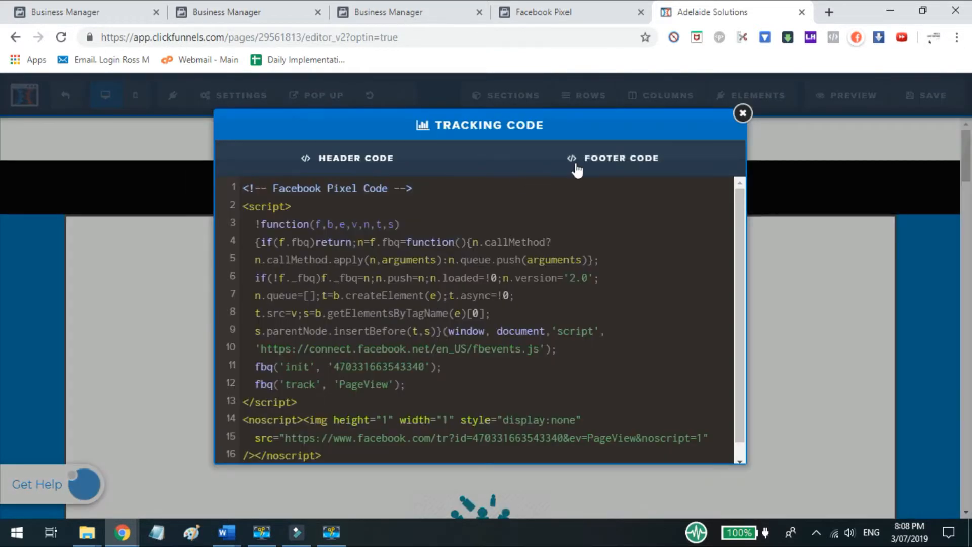
left_click(622, 159)
key("ctrl+v")
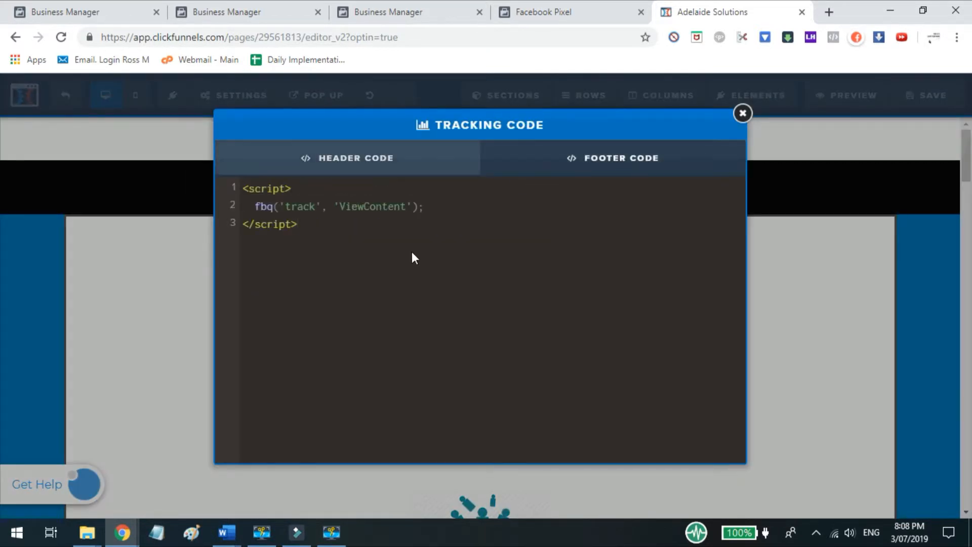
left_click(819, 310)
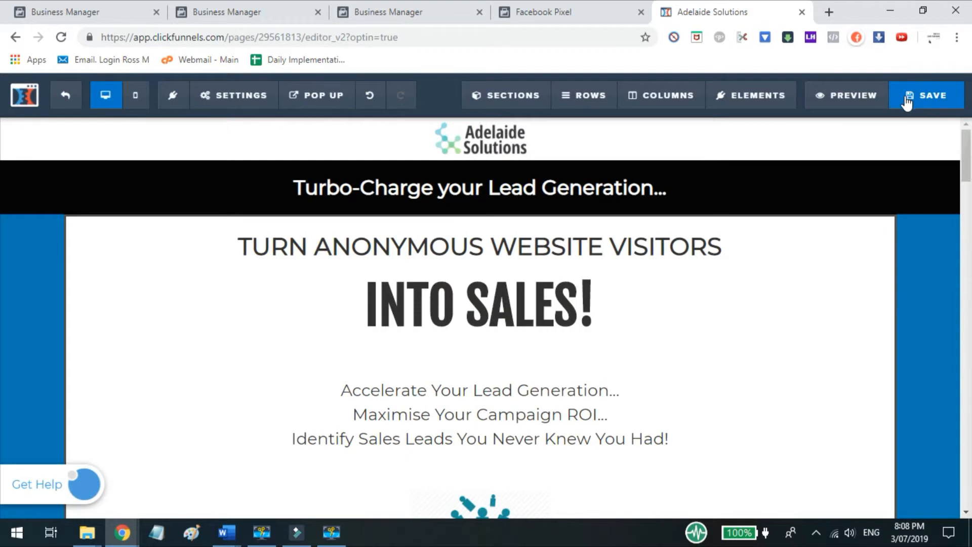
Review the header tracking code of the Adelaide Solutions page and close it
left_click(236, 104)
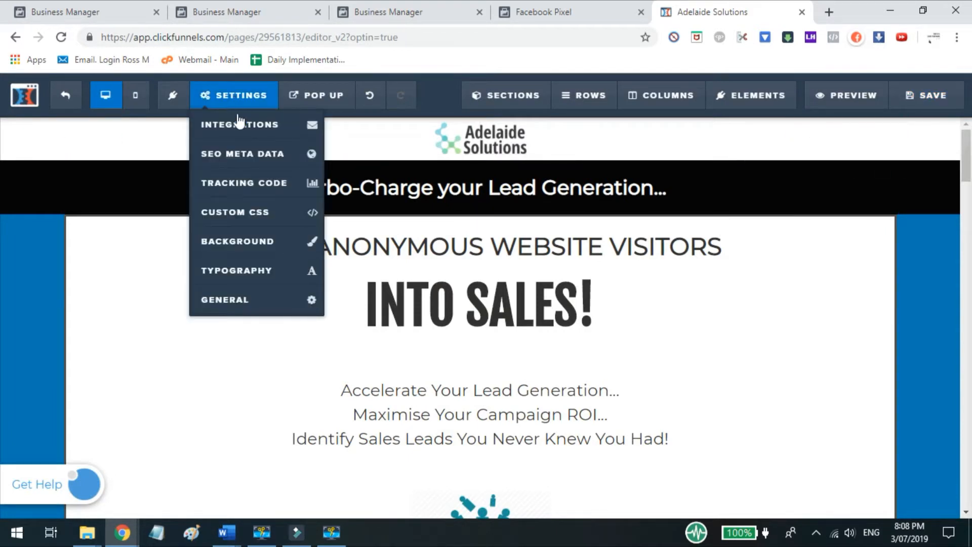
left_click(259, 183)
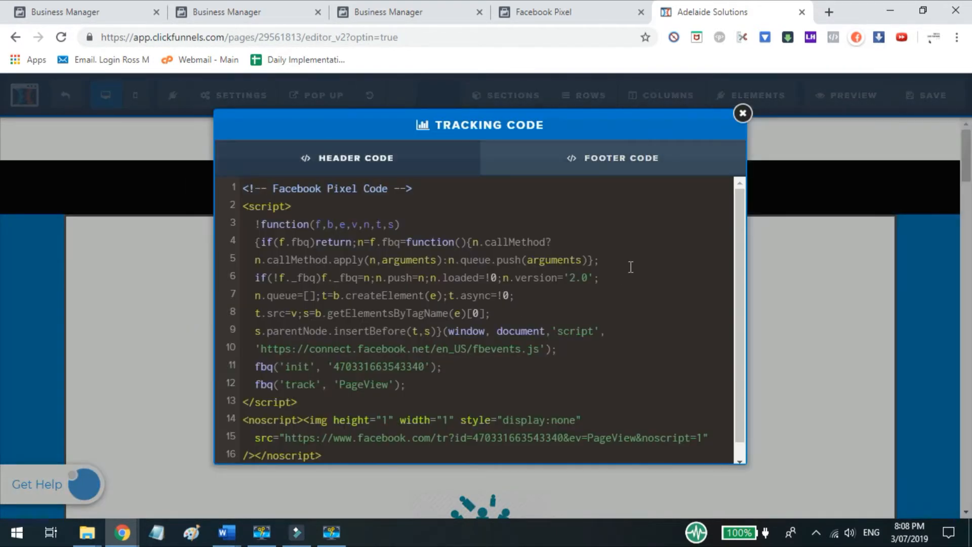
left_click(840, 276)
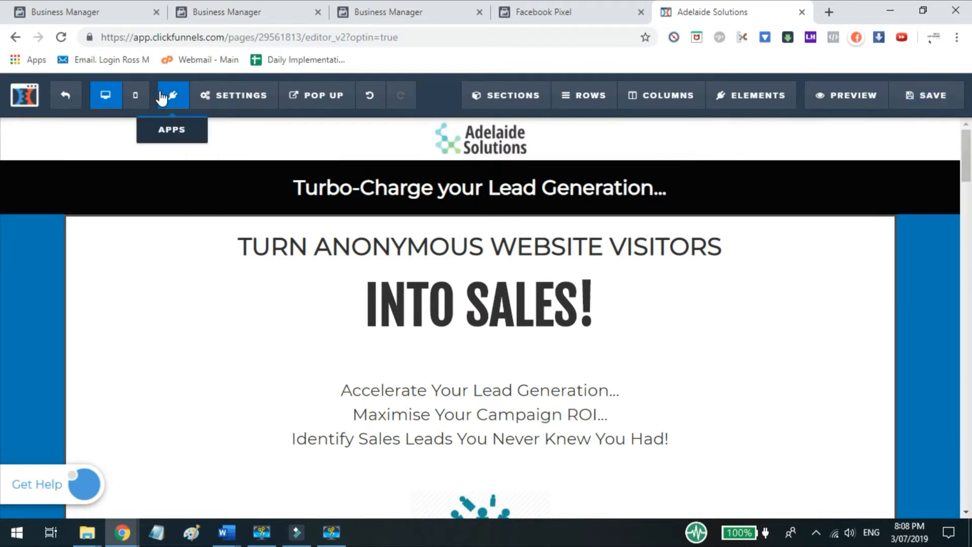
Leave the ClickFunnels page editor, then switch to Facebook Events Manager and finish the event code setup to return to the pixel overview
left_click(78, 97)
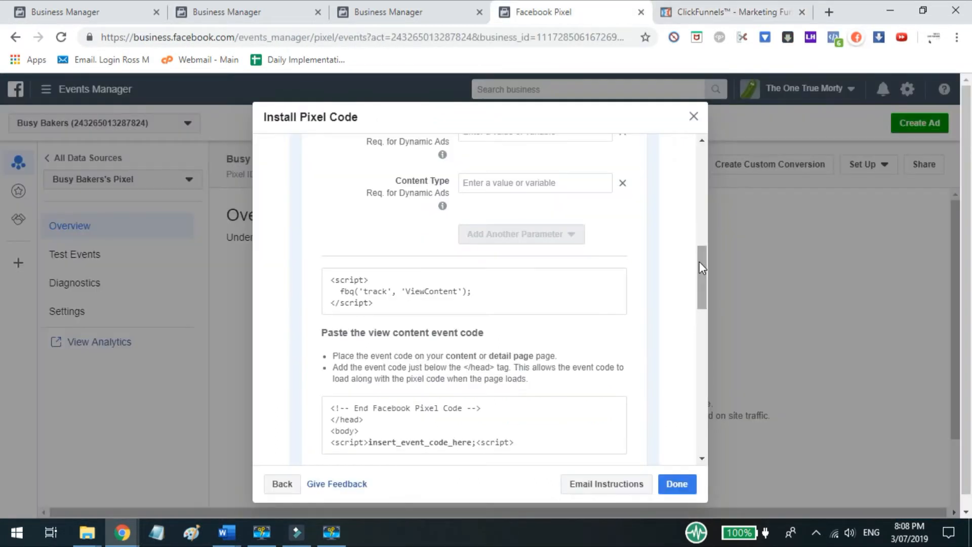
left_click_drag(700, 263, 702, 177)
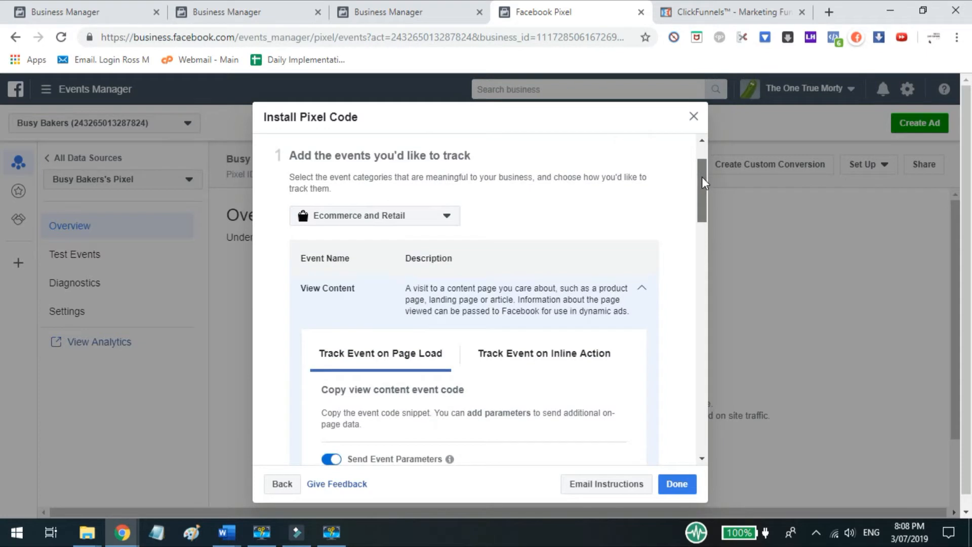
left_click(678, 485)
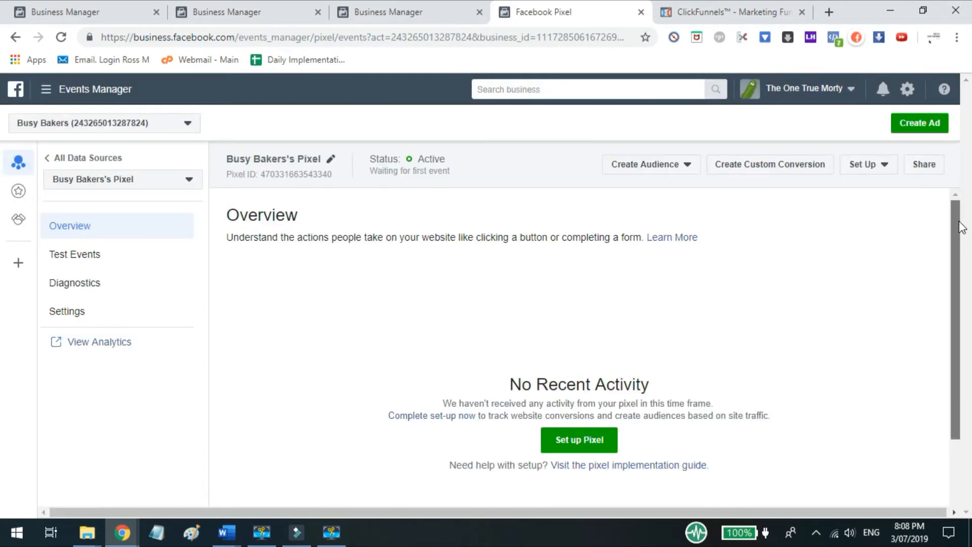
left_click_drag(969, 349, 970, 249)
scroll(614, 390, "down", 1)
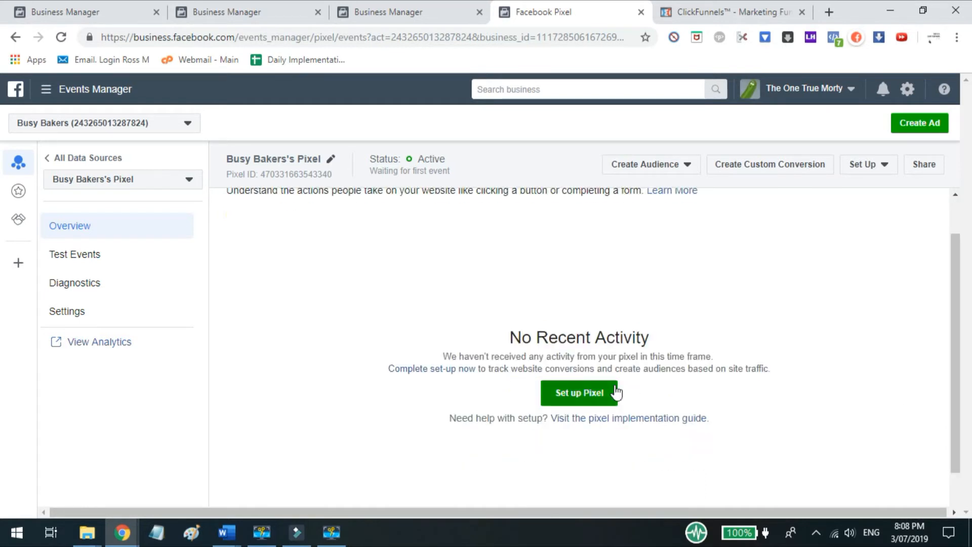
left_click(582, 391)
scroll(686, 364, "down", 1)
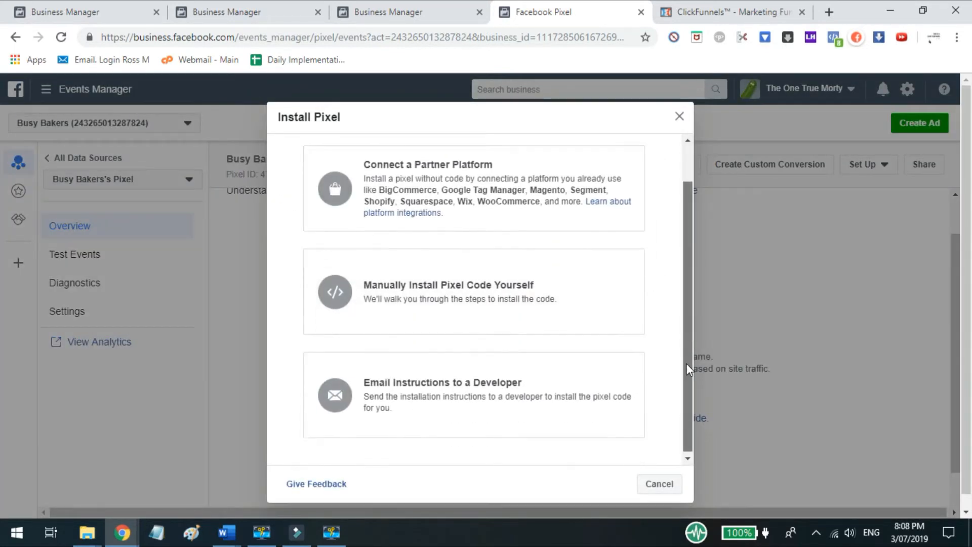
left_click(487, 304)
left_click(729, 12)
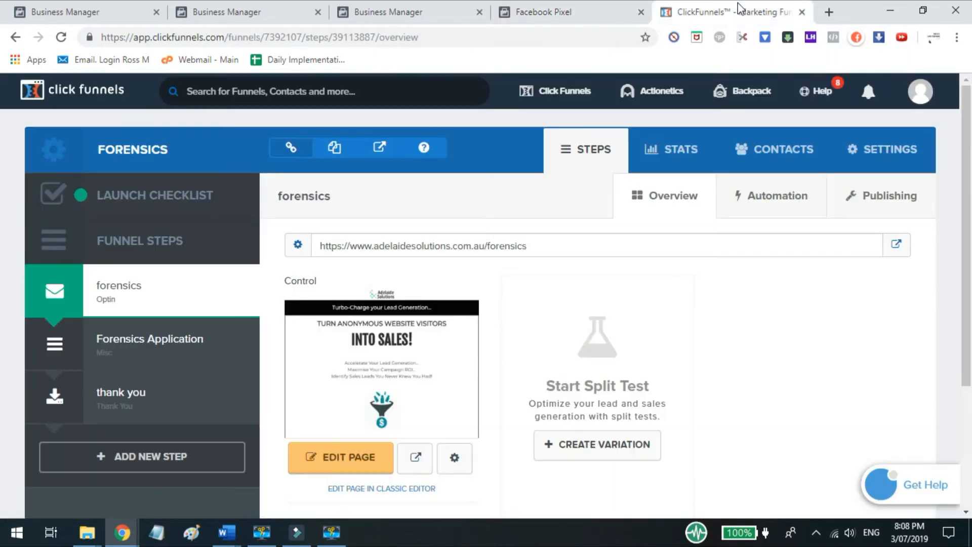
left_click(555, 16)
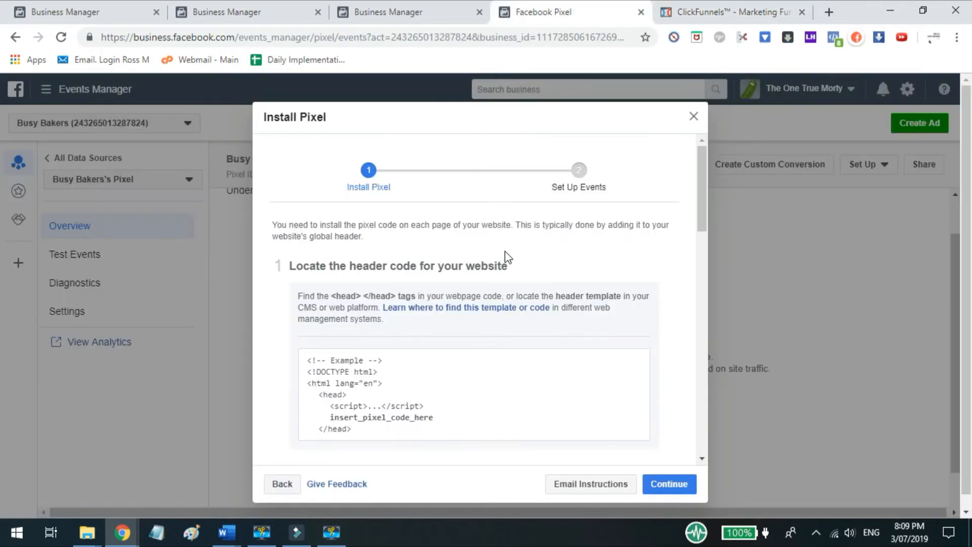
left_click_drag(702, 170, 707, 418)
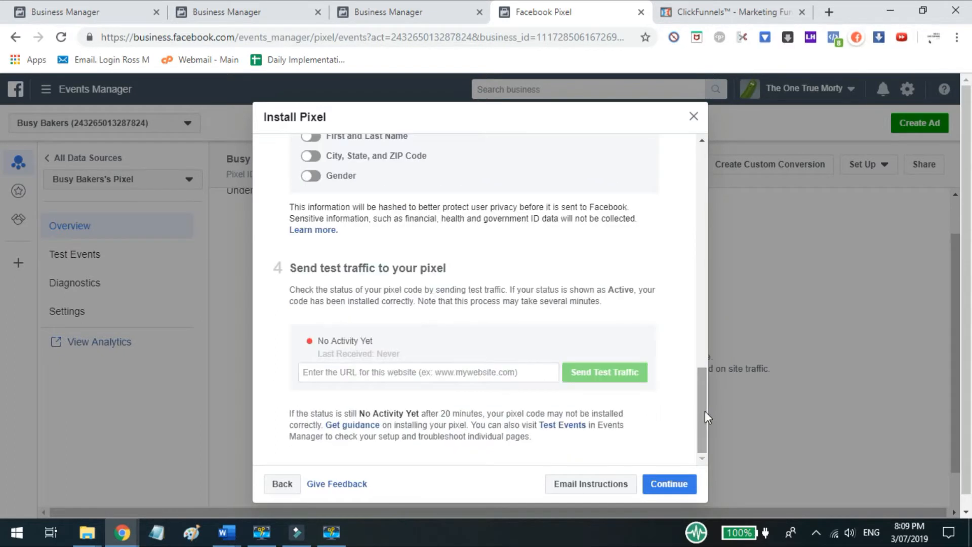
Switch to ClickFunnels, open the forensics optin page for editing, and check its header and footer tracking code
left_click(741, 8)
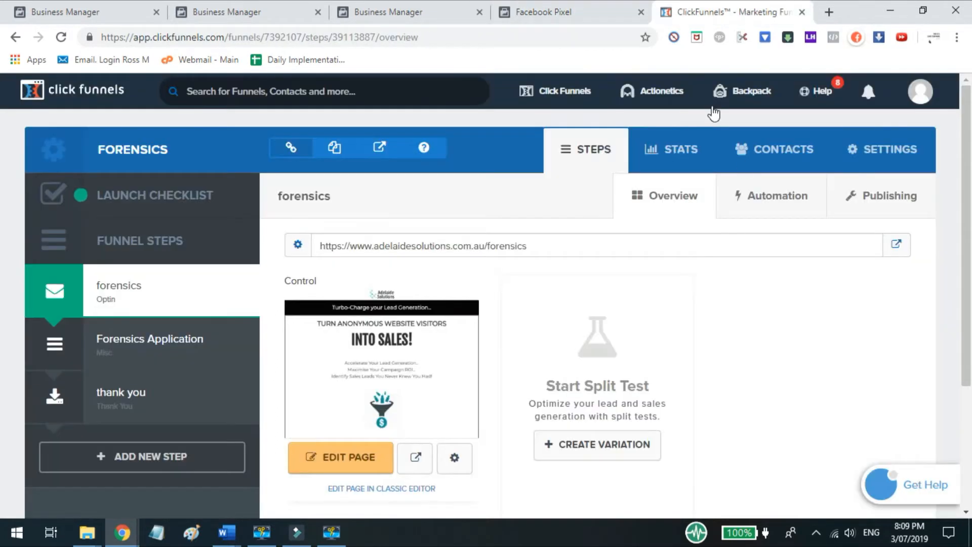
left_click(349, 461)
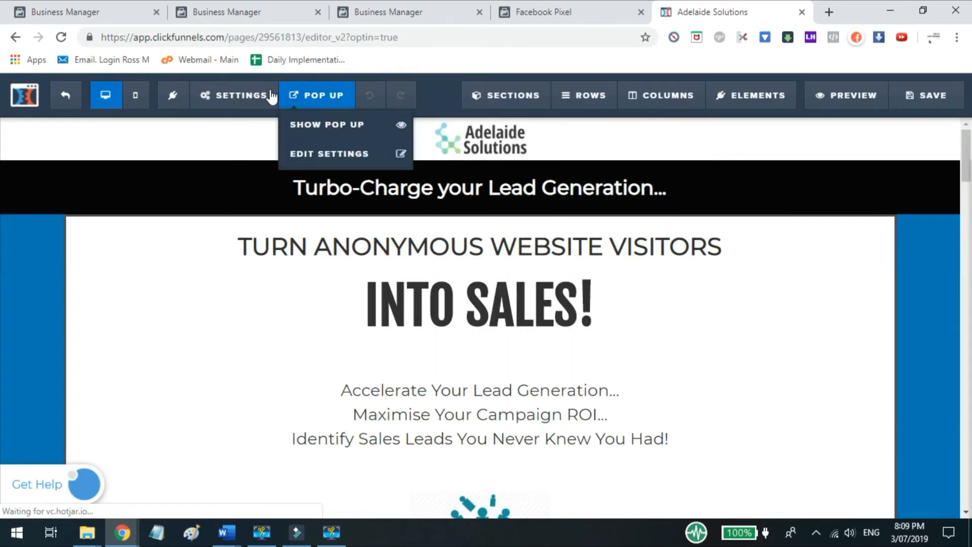
mouse_move(272, 97)
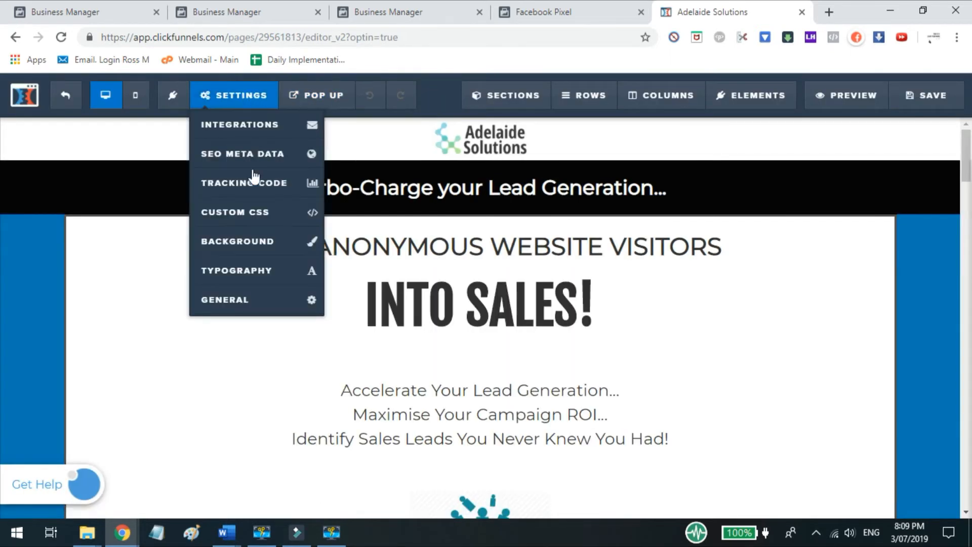
left_click(256, 183)
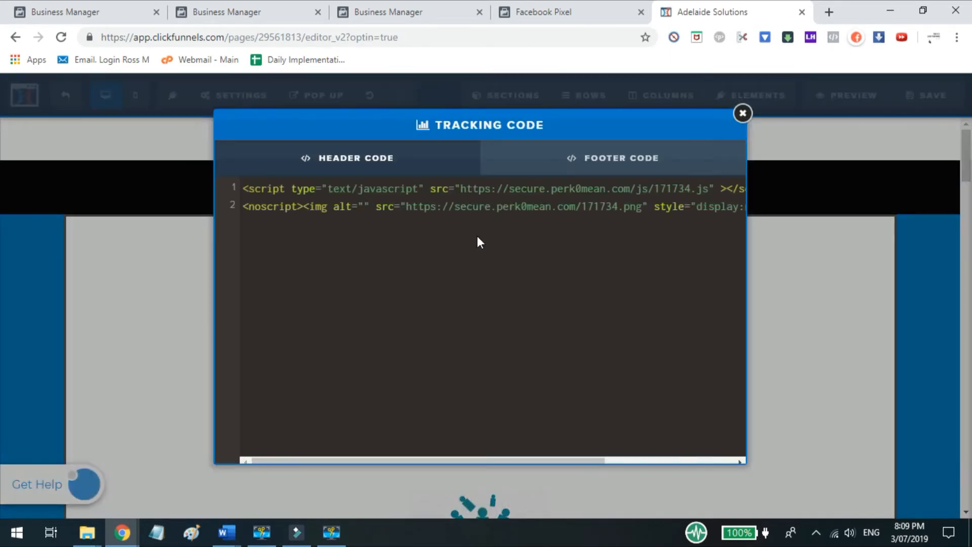
left_click(590, 166)
left_click(374, 158)
left_click(743, 113)
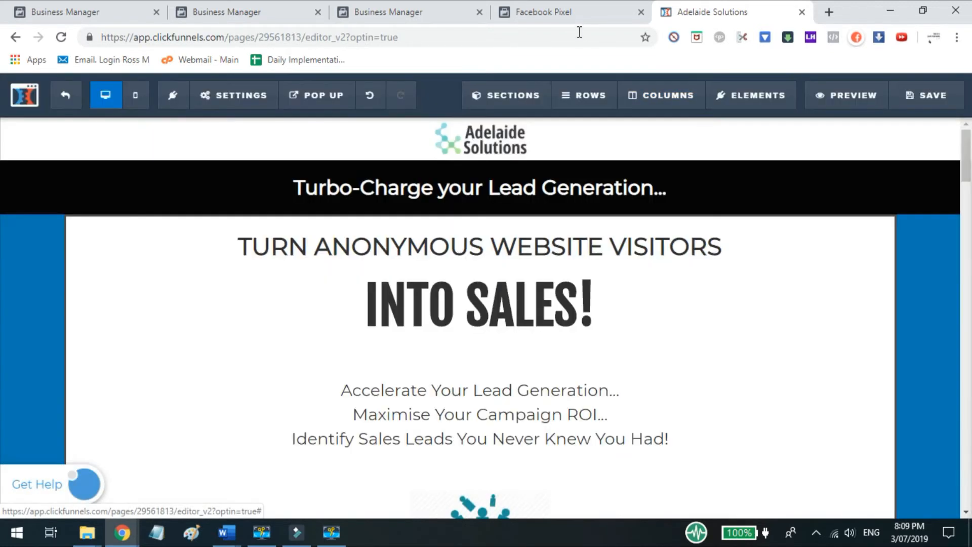
Return to the Facebook pixel installation instructions and copy the base pixel code
left_click(566, 14)
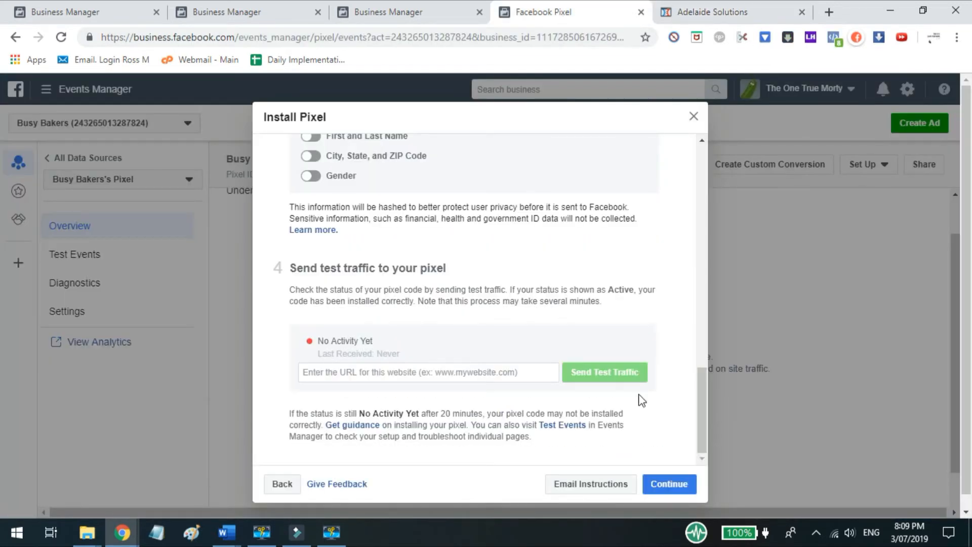
left_click_drag(703, 430, 704, 283)
left_click(473, 354)
In the ClickFunnels page's header tracking code, paste the Facebook pixel base code below the existing scripts and save the page
left_click(698, 8)
left_click(259, 96)
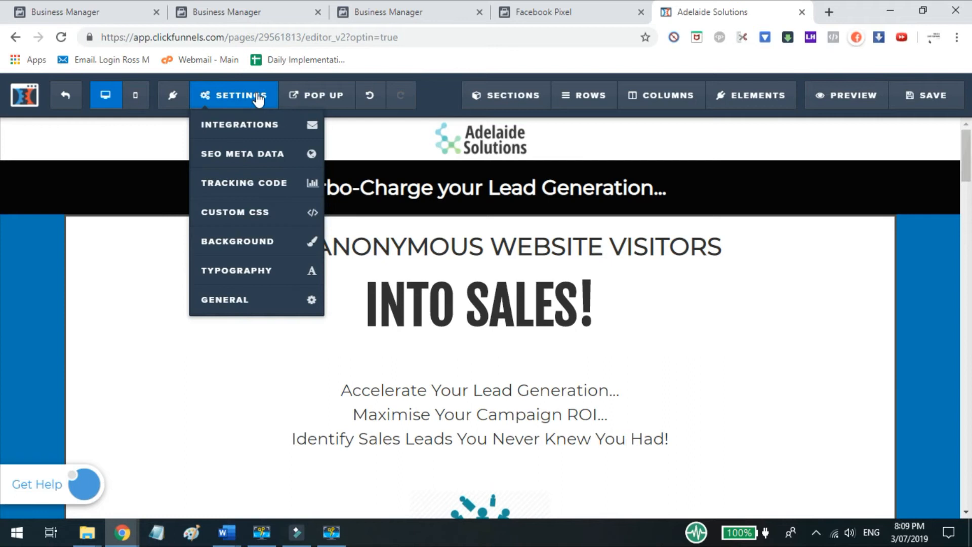
left_click(262, 183)
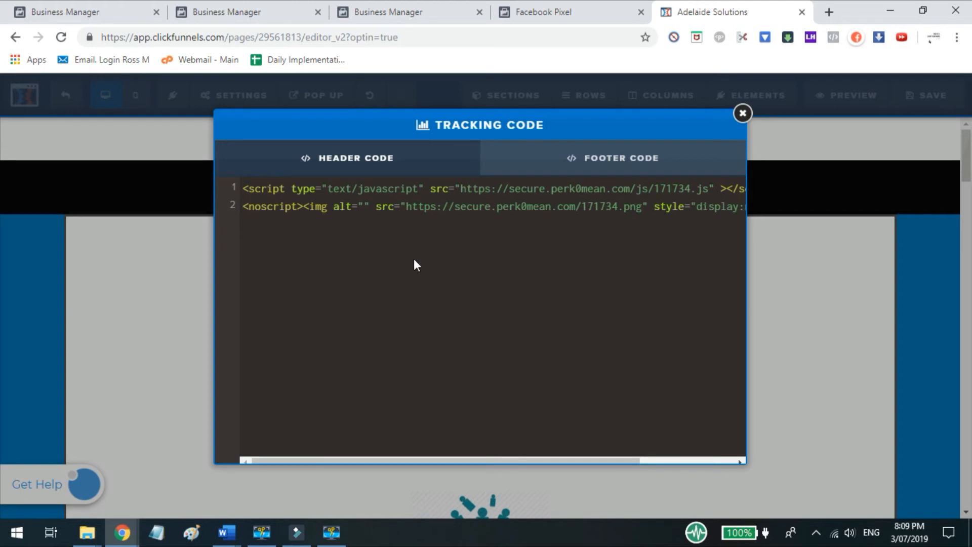
left_click(329, 245)
key("Return")
key("Return")
key("ctrl+v")
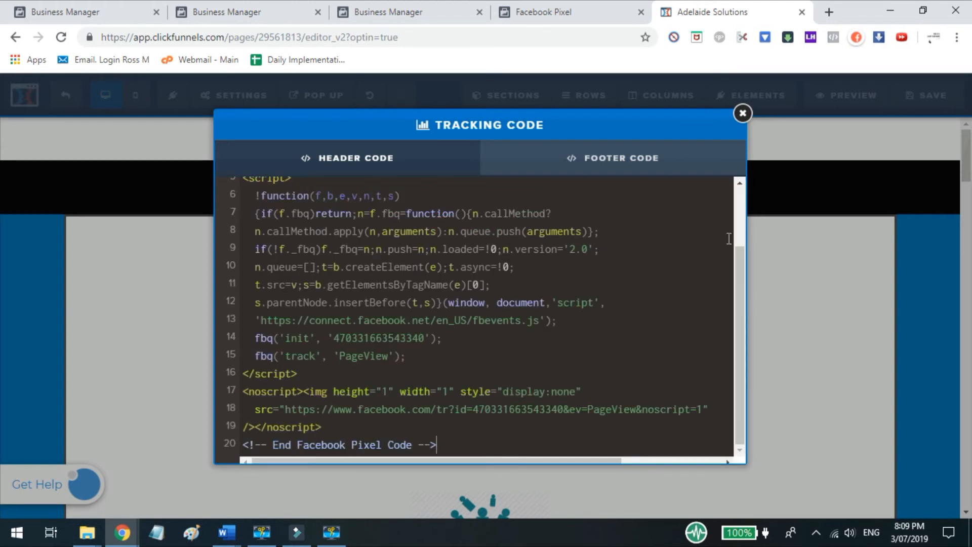
left_click_drag(735, 275, 738, 198)
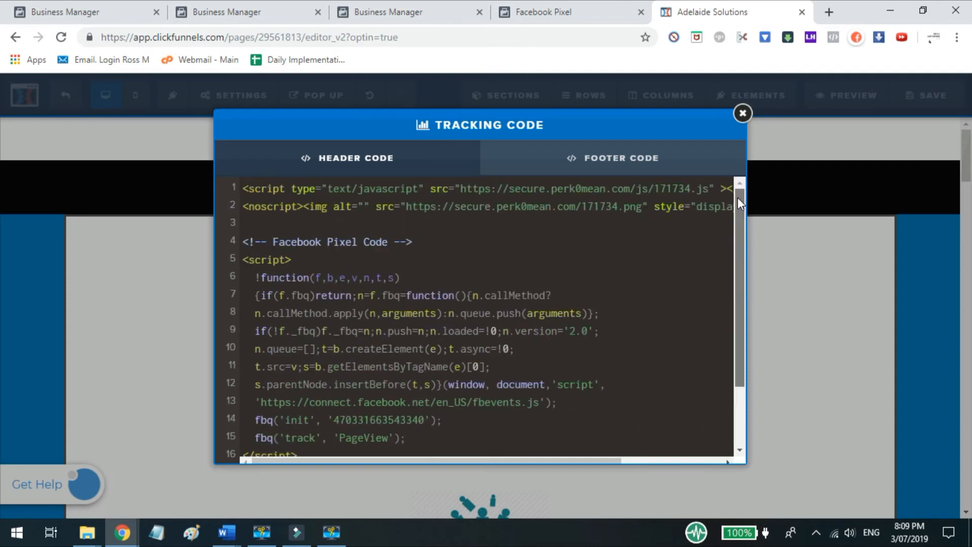
left_click(822, 278)
left_click(929, 95)
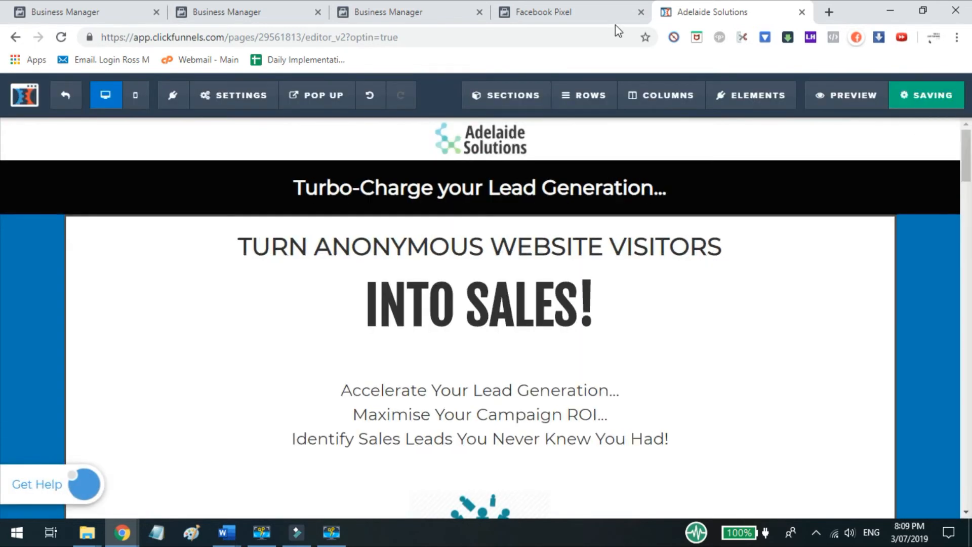
Switch back to Facebook Events Manager, continue to event setup and choose manual event code installation
left_click(545, 7)
left_click(673, 486)
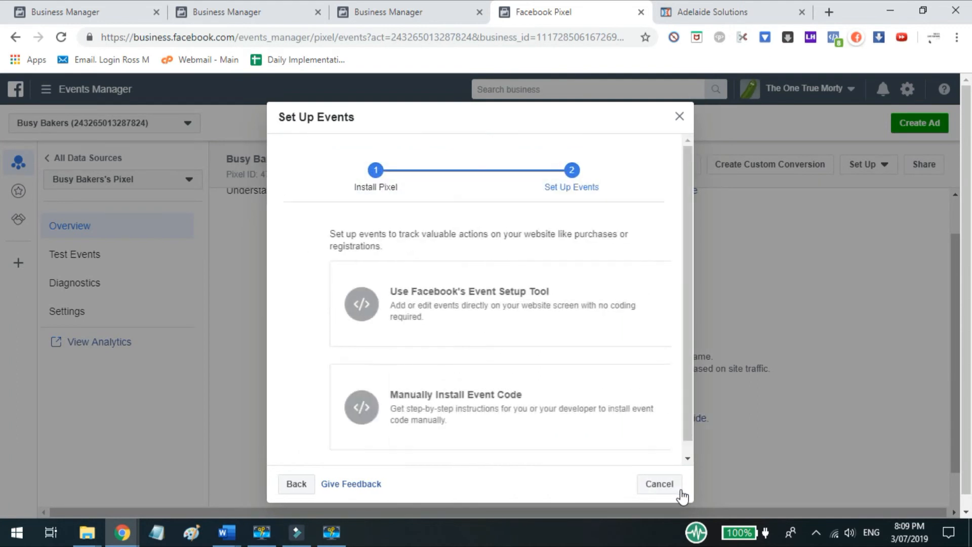
left_click(543, 393)
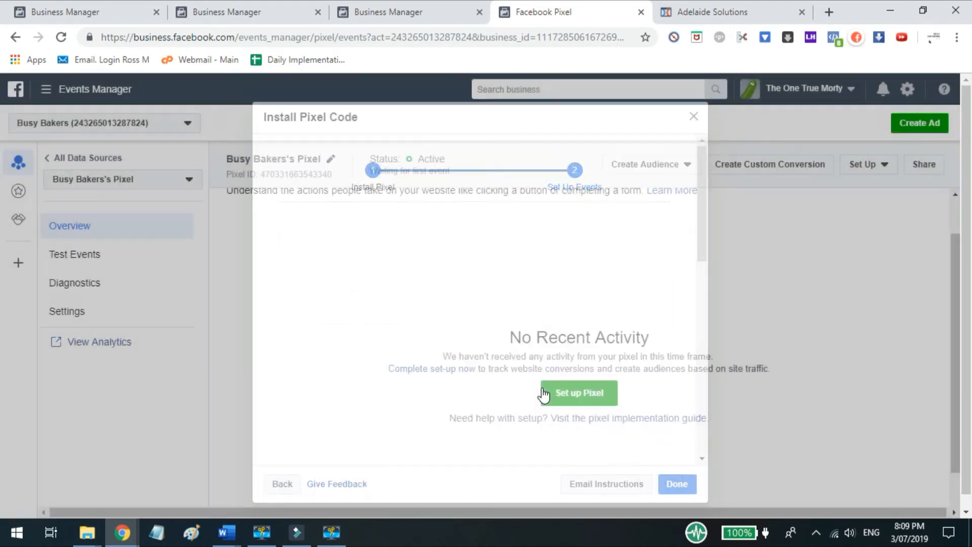
Expand the View Content event and copy its ViewContent page-load script
left_click(409, 377)
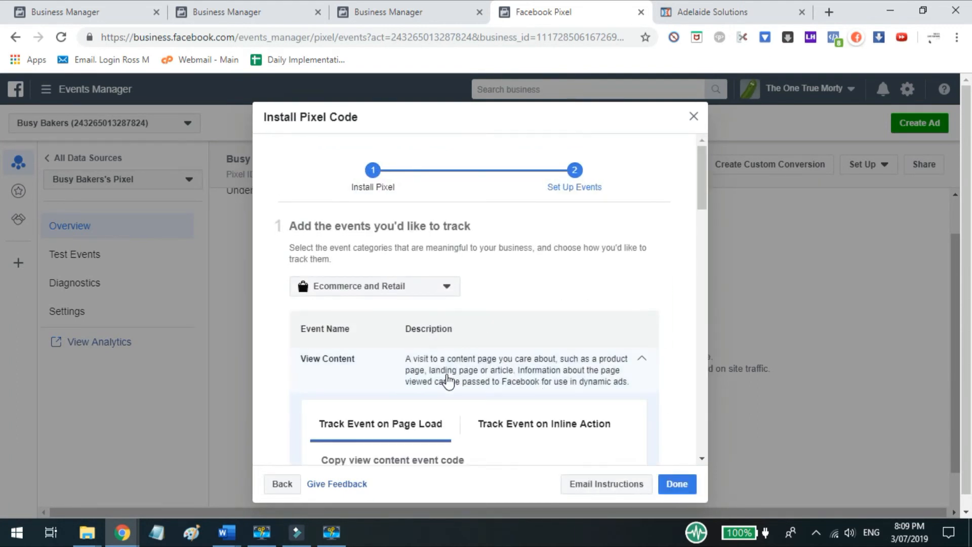
scroll(704, 259, "down", 5)
left_click_drag(705, 254, 706, 313)
left_click(445, 205)
Switch to ClickFunnels, paste the ViewContent script into the page's footer tracking code and save the page
left_click(706, 10)
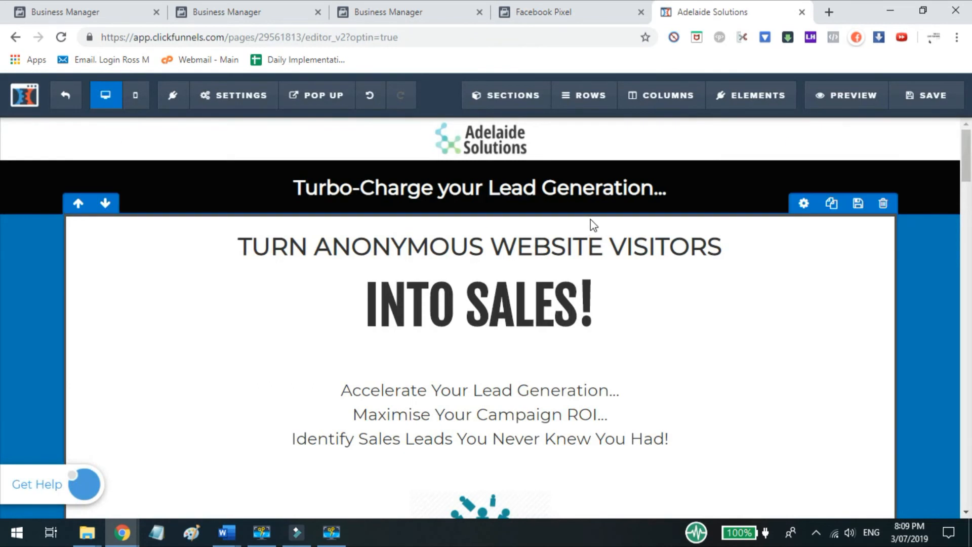
mouse_move(245, 104)
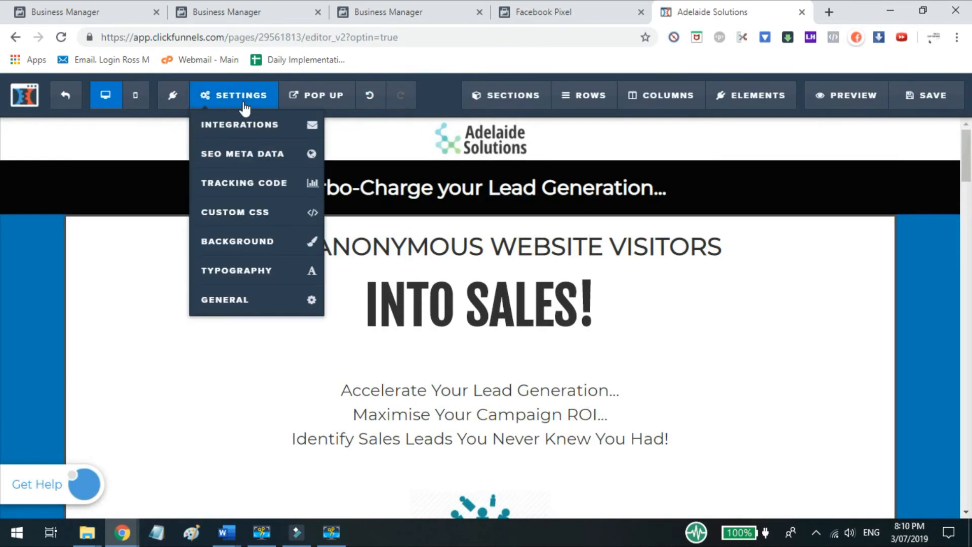
left_click(258, 182)
left_click(615, 157)
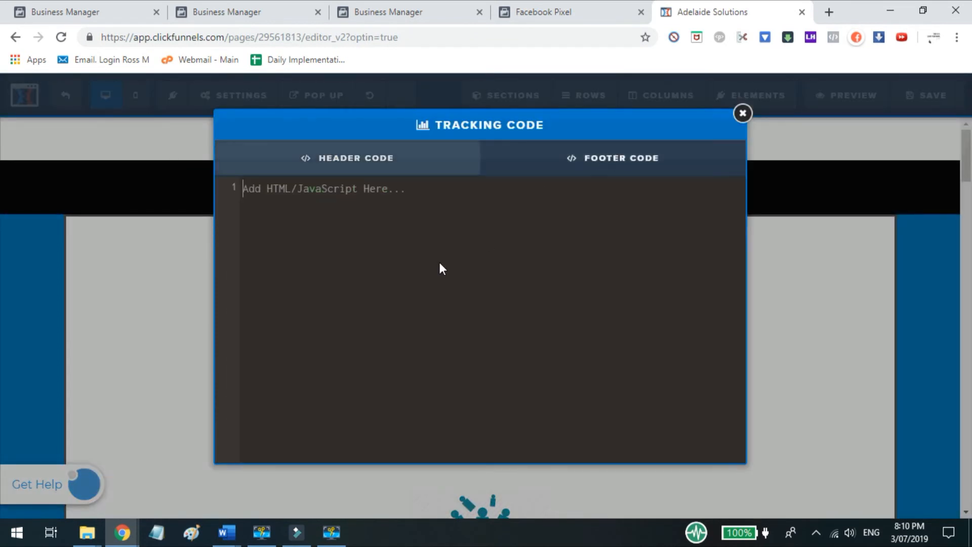
key("ctrl+v")
left_click(837, 335)
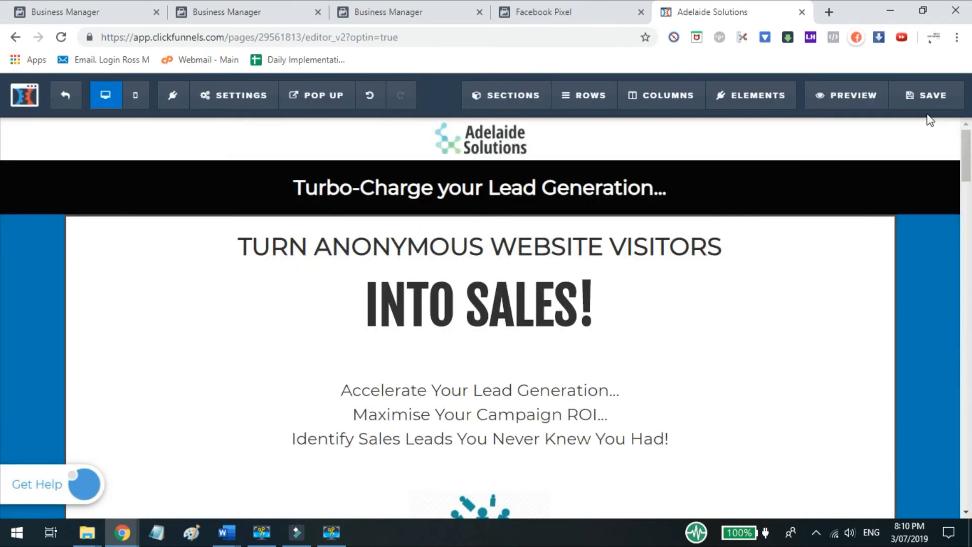
left_click(931, 107)
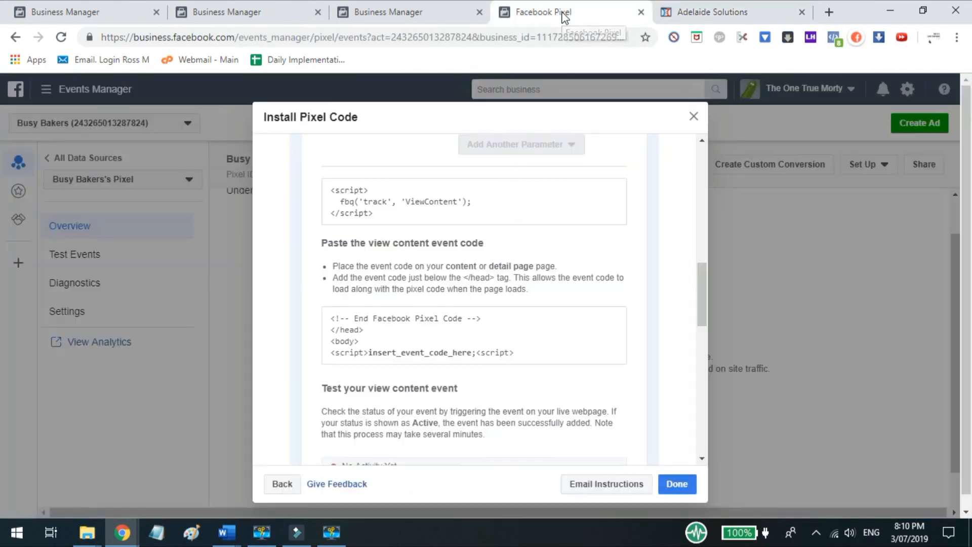
Return to Facebook Events Manager, finish the event code installation and check the pixel's status on its overview
left_click(565, 16)
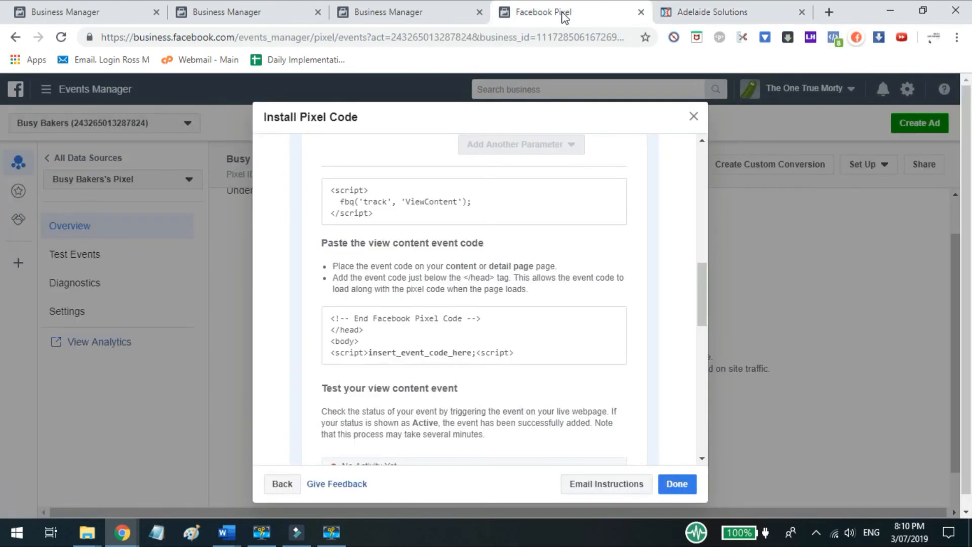
left_click(677, 484)
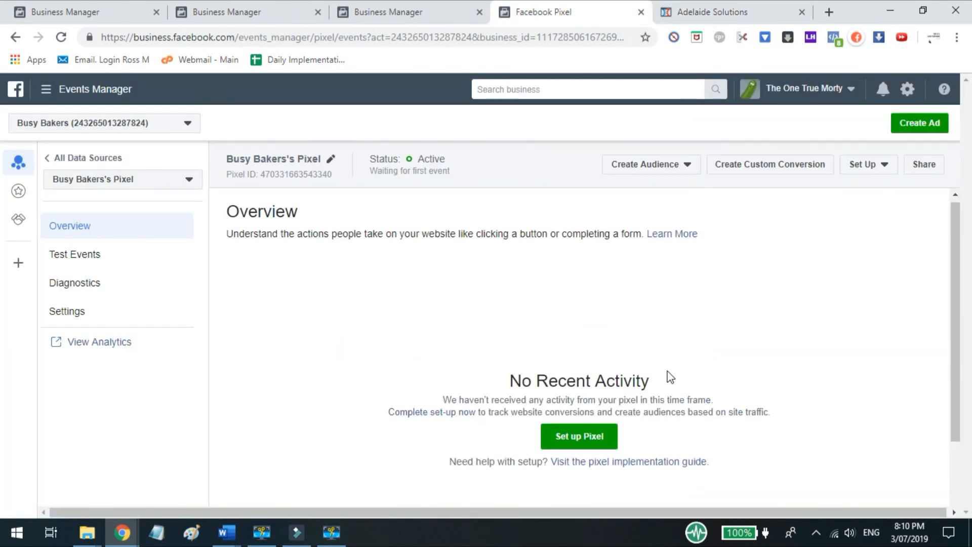
left_click_drag(409, 159, 475, 162)
left_click(475, 163)
Review the pixel's setup options and reopen the Install Pixel choices
left_click(877, 171)
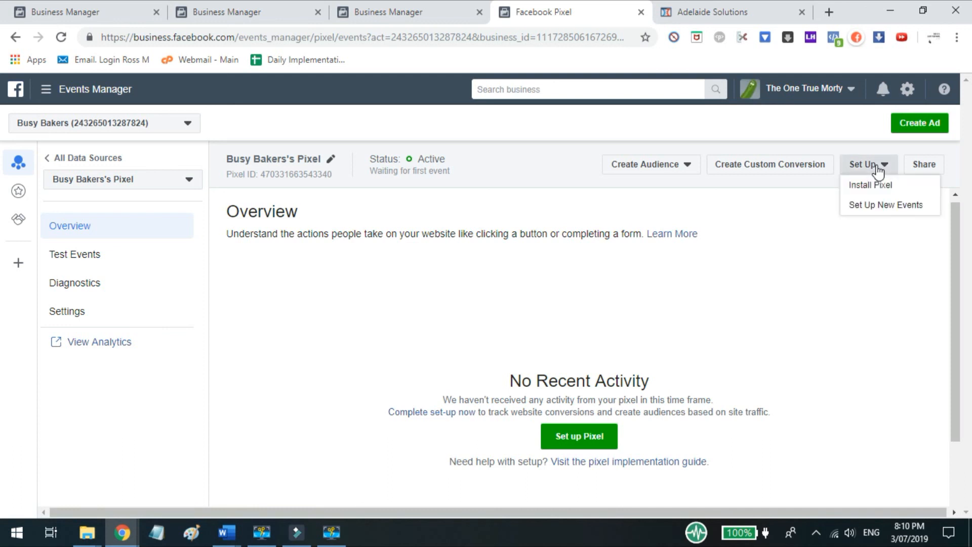
left_click(786, 214)
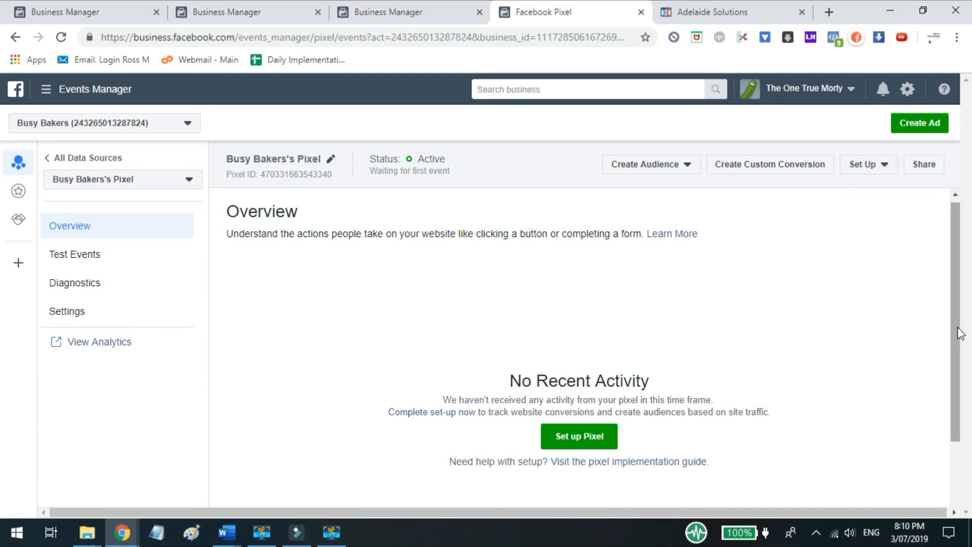
scroll(967, 197, "up", 1)
left_click(877, 169)
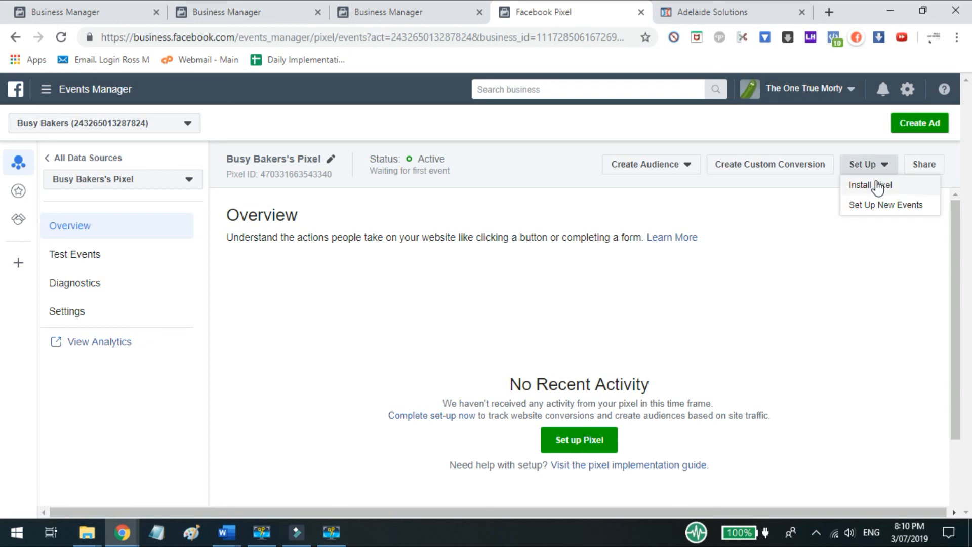
left_click(878, 187)
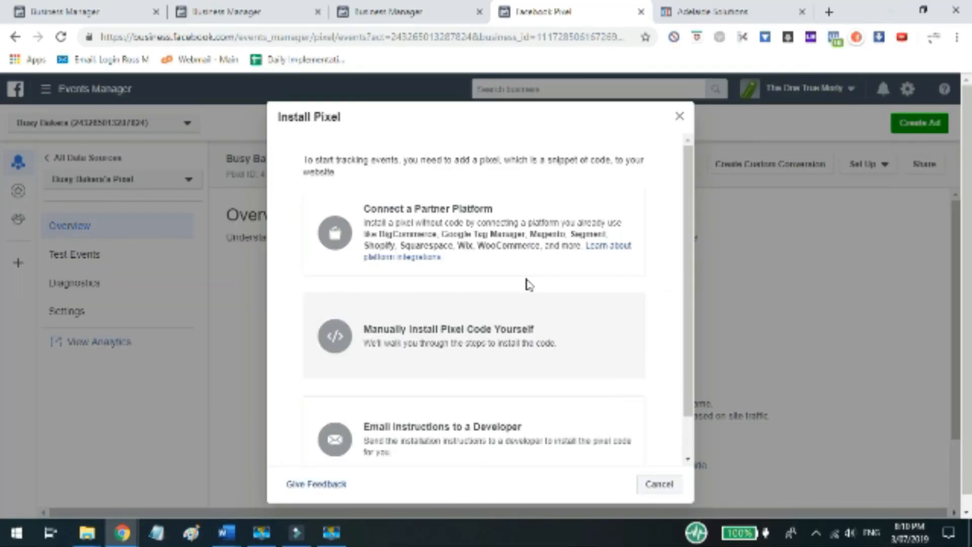